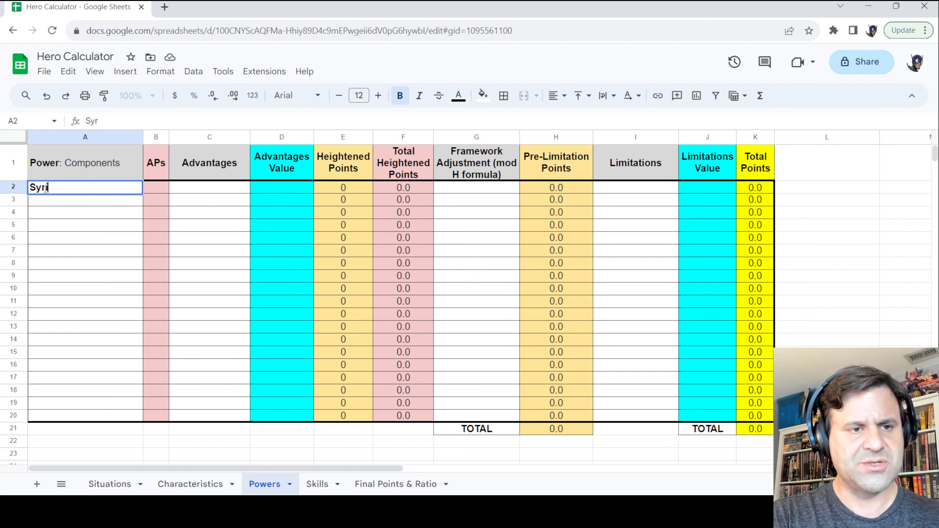
# Enter the power name "Syringe Gun:" in cell A2 in bold, with the colon set to regular weight
pyautogui.write(':')
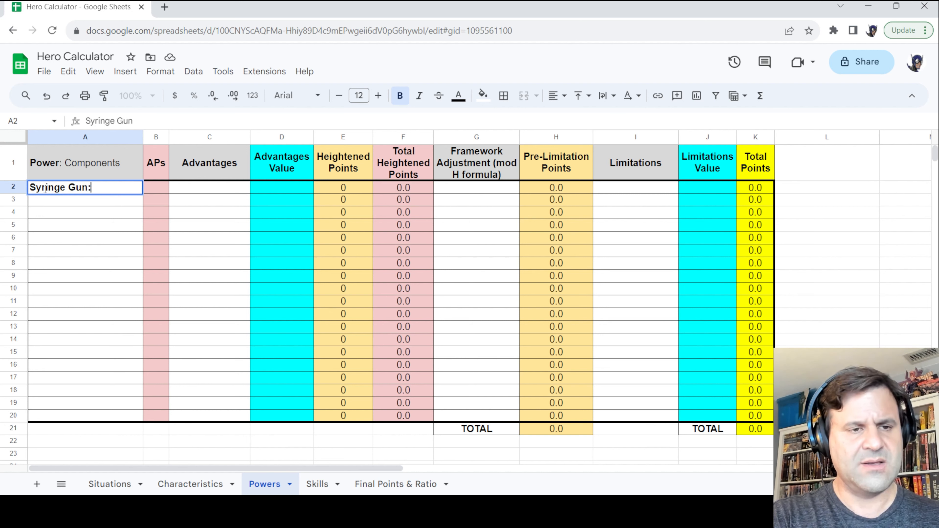
pyautogui.moveTo(98, 186); pyautogui.dragTo(88, 187)
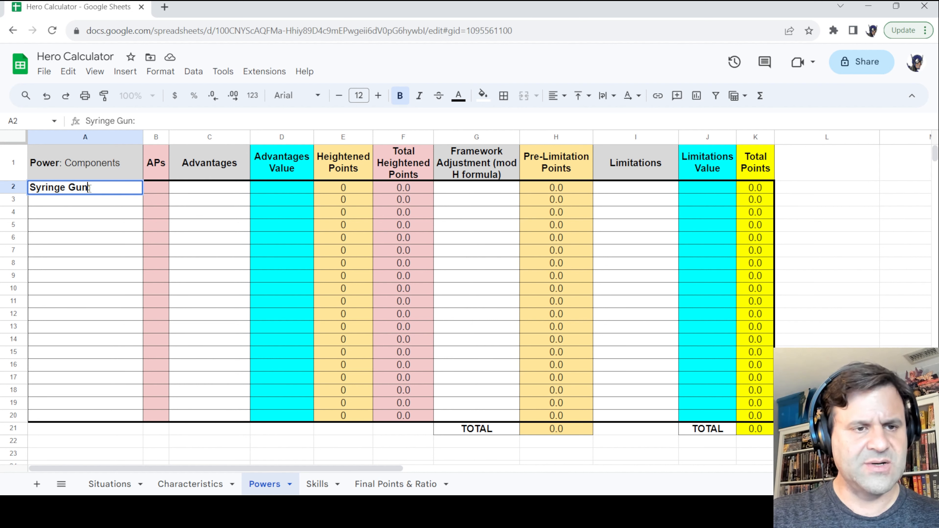
pyautogui.click(400, 96)
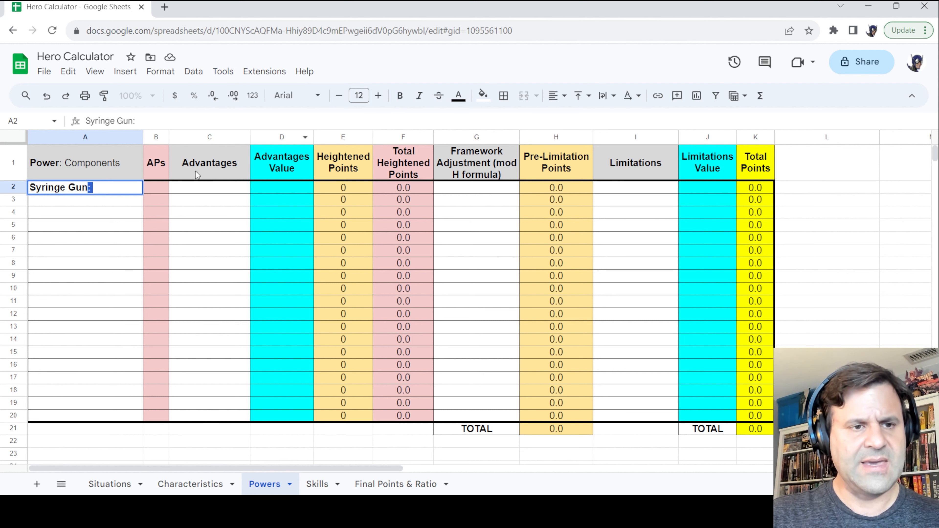
pyautogui.click(125, 189)
# Complete the Syringe Gun entry in A2 with the regular-weight component text "Multform (45 Points)"
pyautogui.write('45')
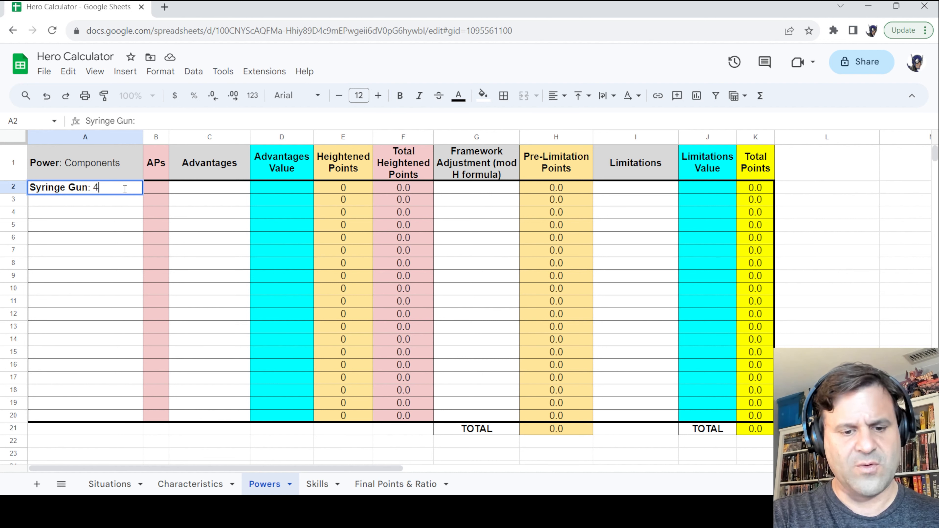
pyautogui.press('BackSpace')
pyautogui.press('BackSpace')
pyautogui.write('Multfo')
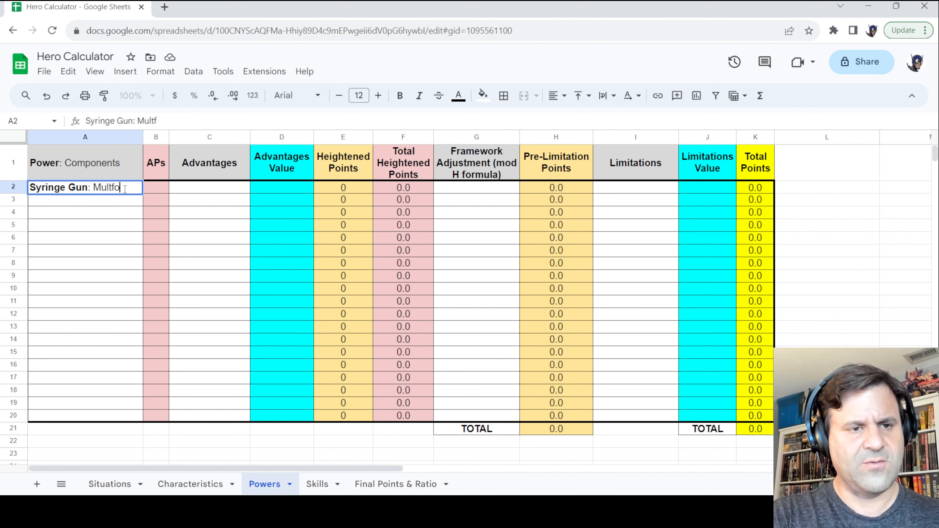
pyautogui.write('rm')
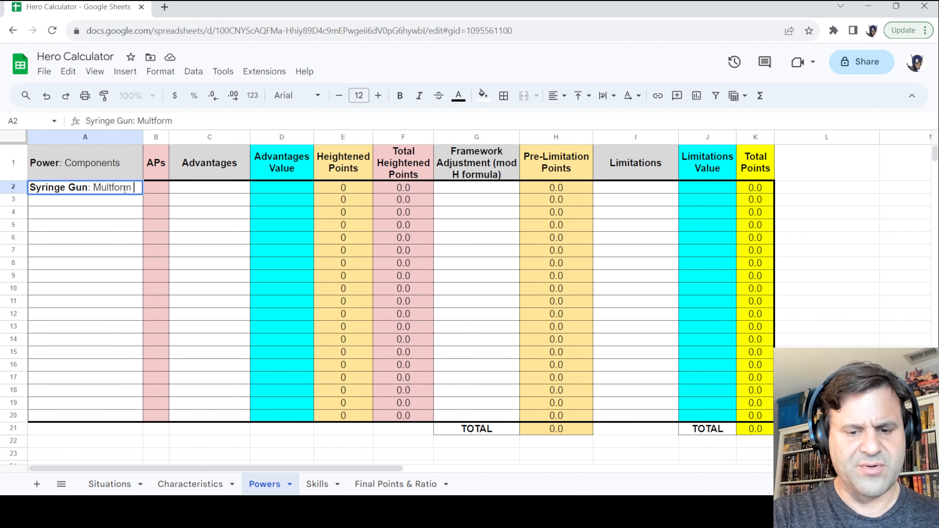
pyautogui.write(' (45')
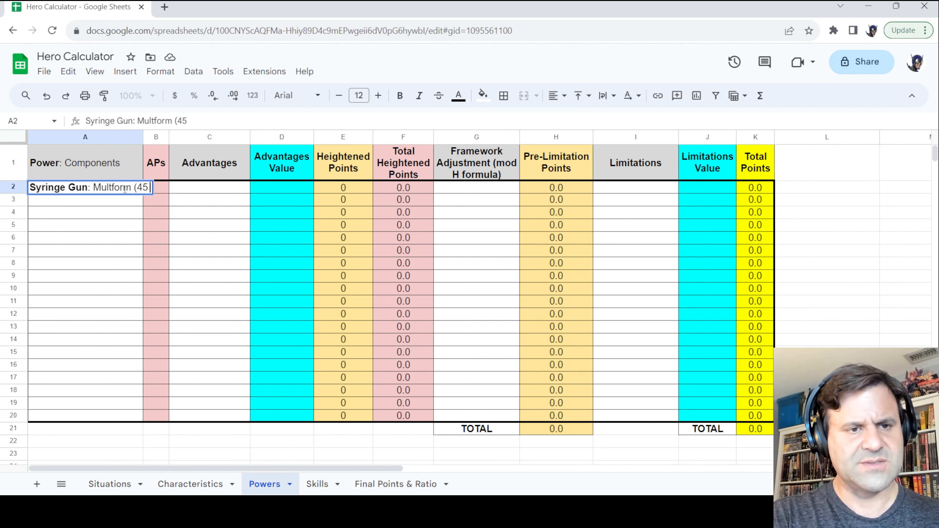
pyautogui.write(' Points)')
pyautogui.press('Return')
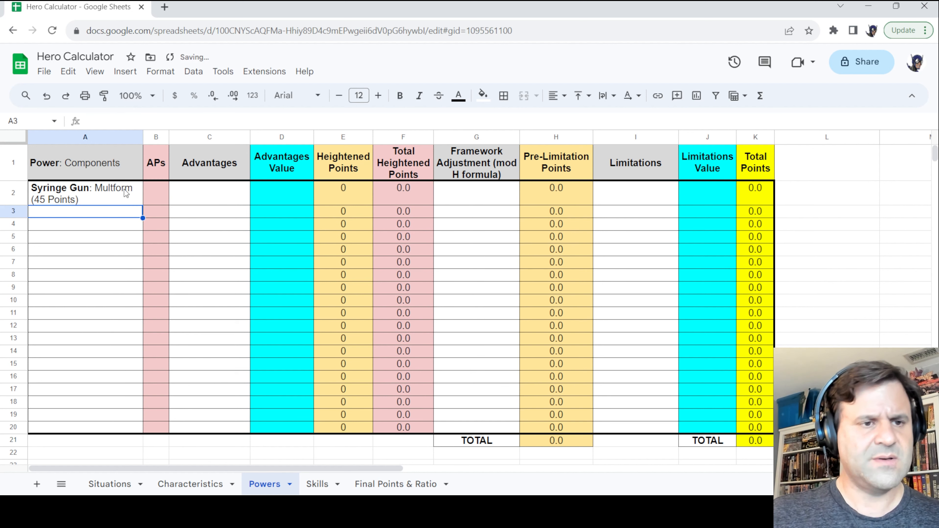
# Enter 45 for both the APs and the Total Heightened Points of the Syringe Gun power
pyautogui.click(156, 193)
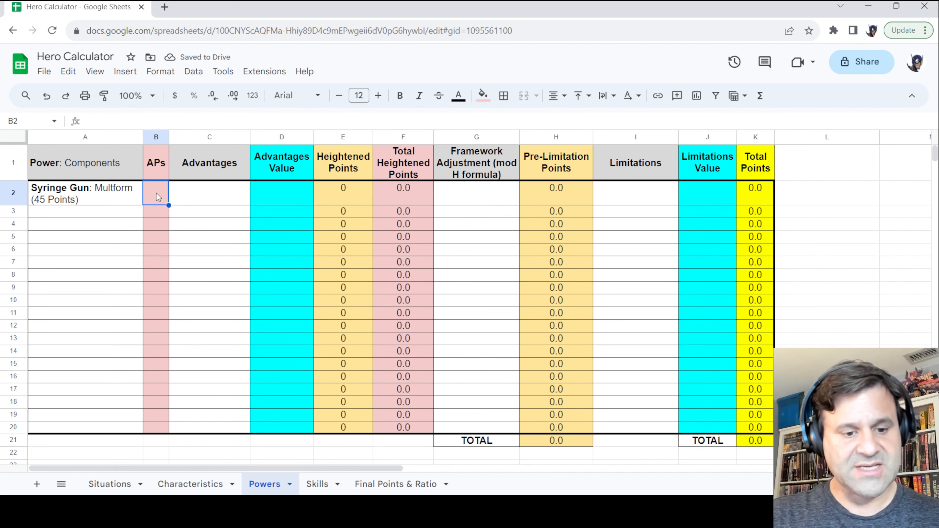
pyautogui.write('45')
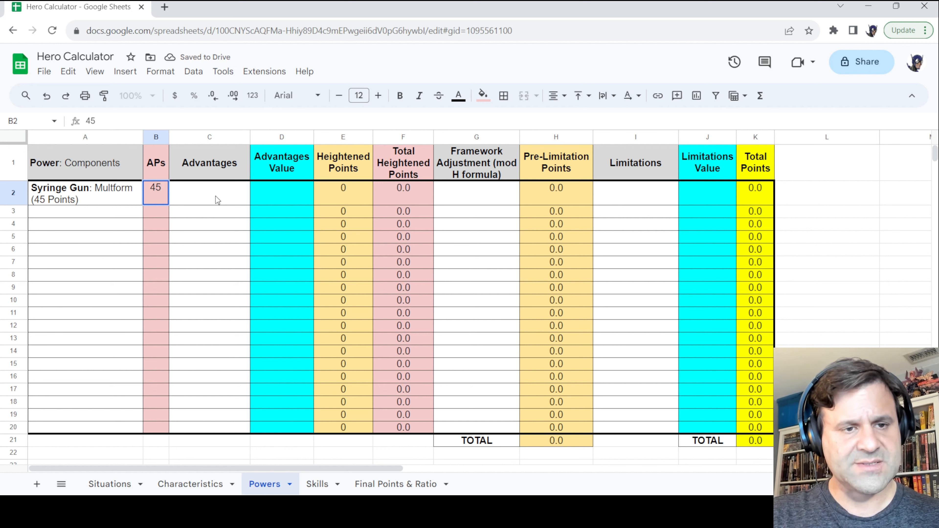
pyautogui.click(215, 196)
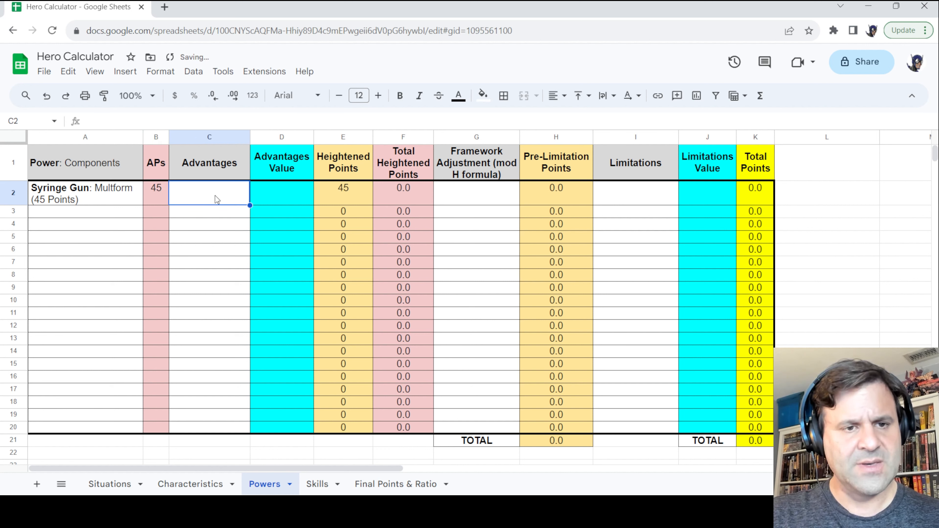
pyautogui.click(278, 194)
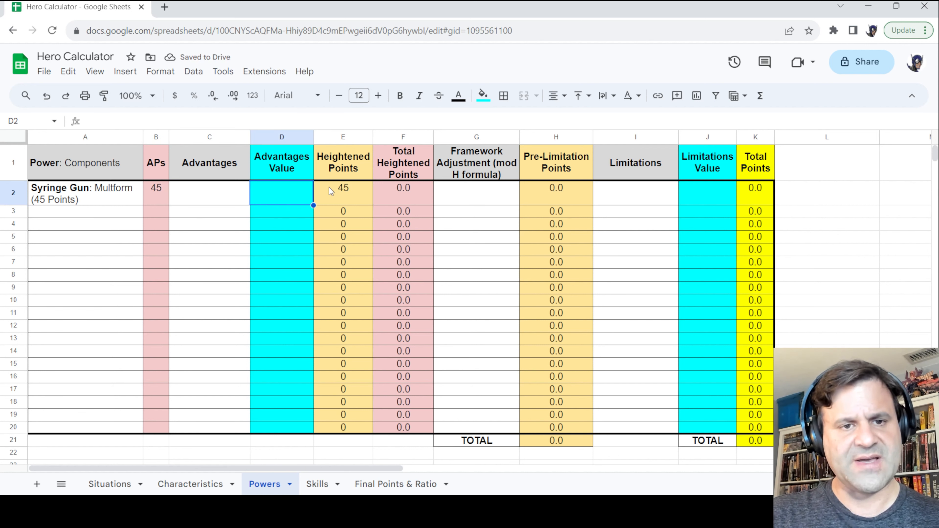
pyautogui.click(343, 190)
pyautogui.click(398, 187)
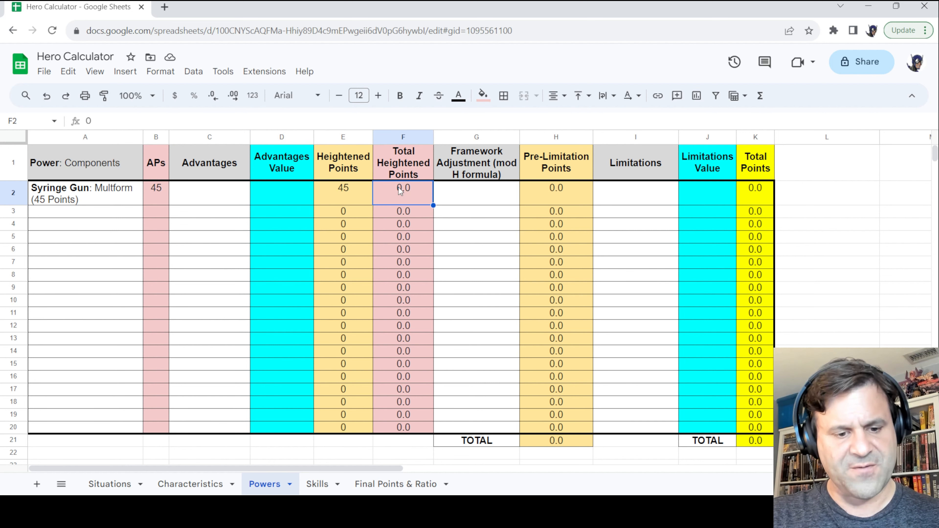
pyautogui.write('45')
pyautogui.press('Return')
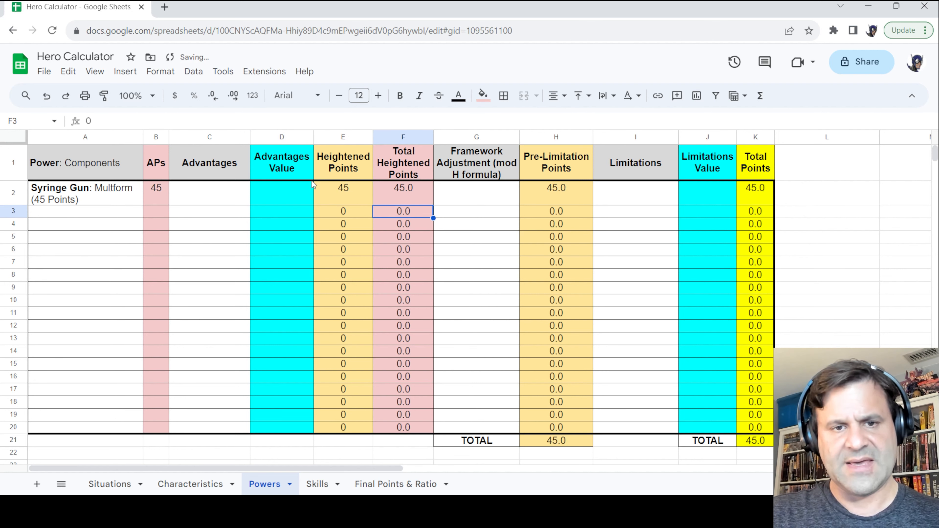
pyautogui.click(756, 194)
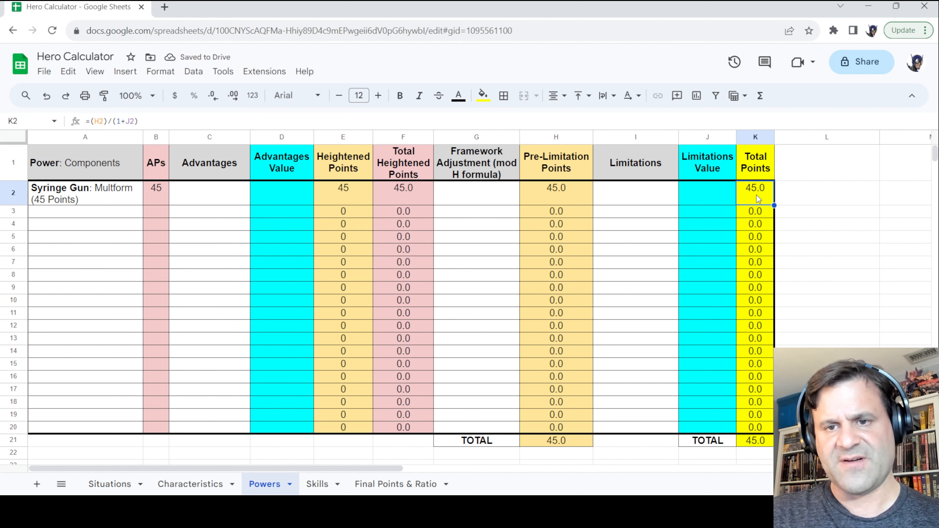
# Enter "1) Enervator Serum: Drain 6d6" in cell A3 as the first power under the Syringe Gun
pyautogui.click(95, 214)
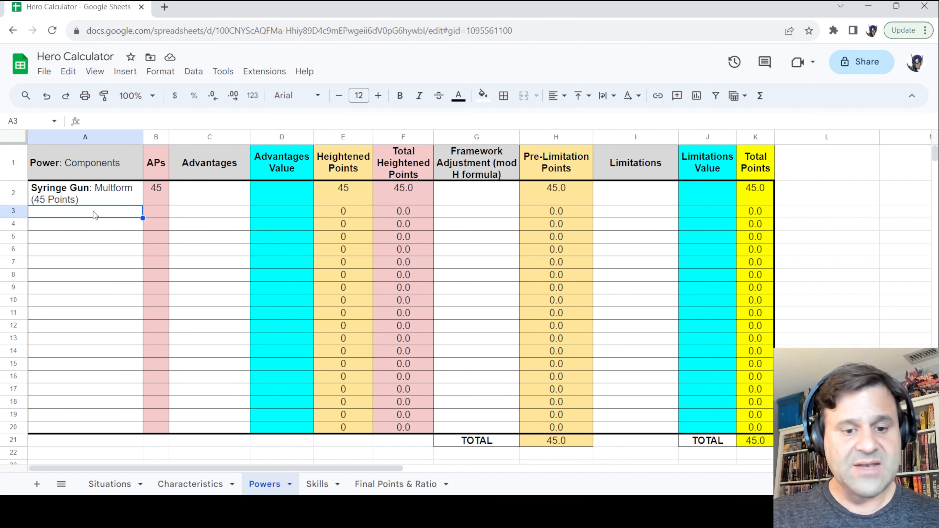
pyautogui.write('1')
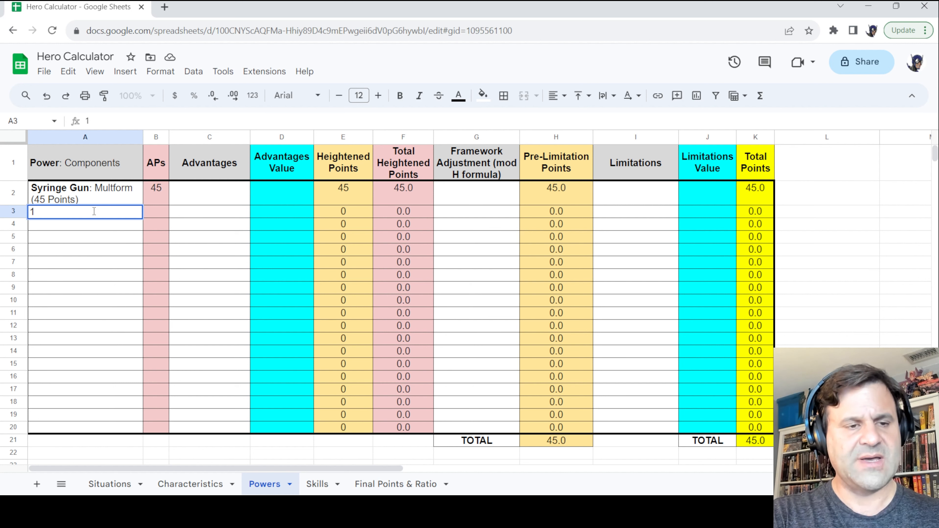
pyautogui.write(') Ene')
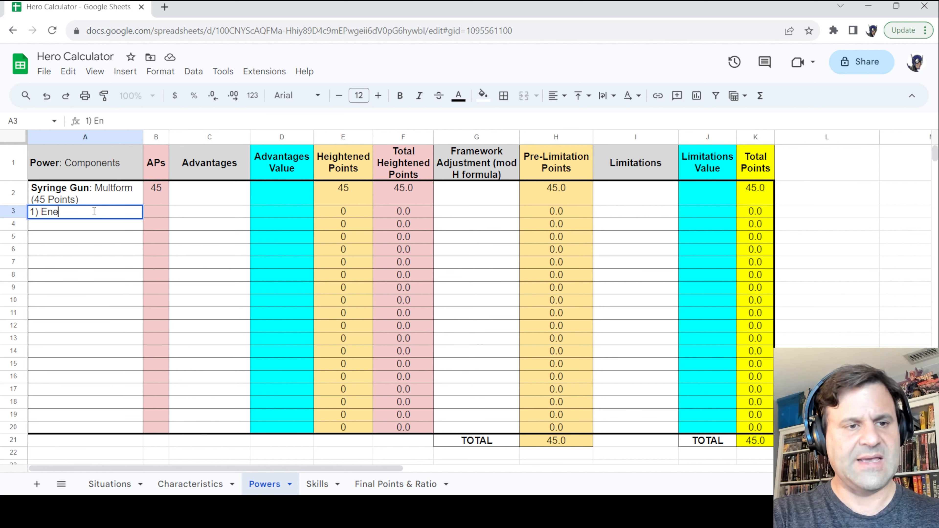
pyautogui.write('rvator Ser')
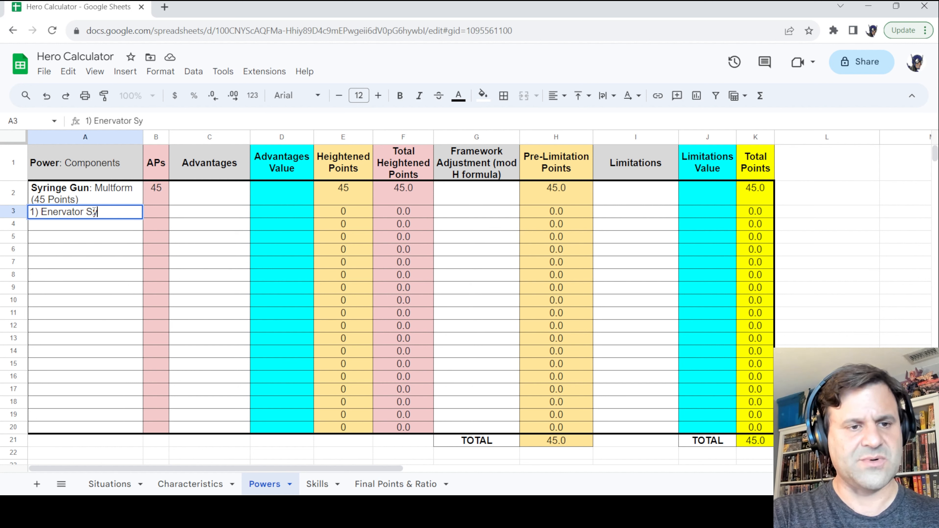
pyautogui.write('um: ')
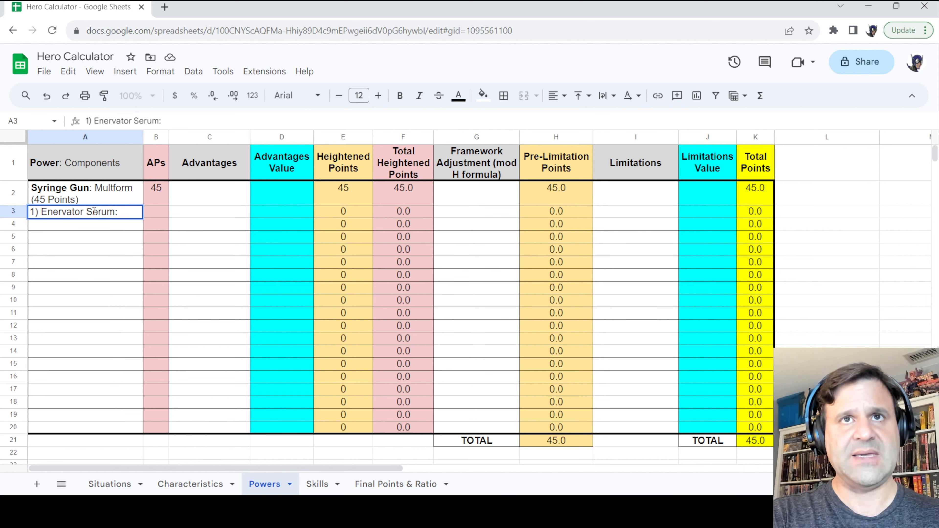
pyautogui.write('Drain 6d6')
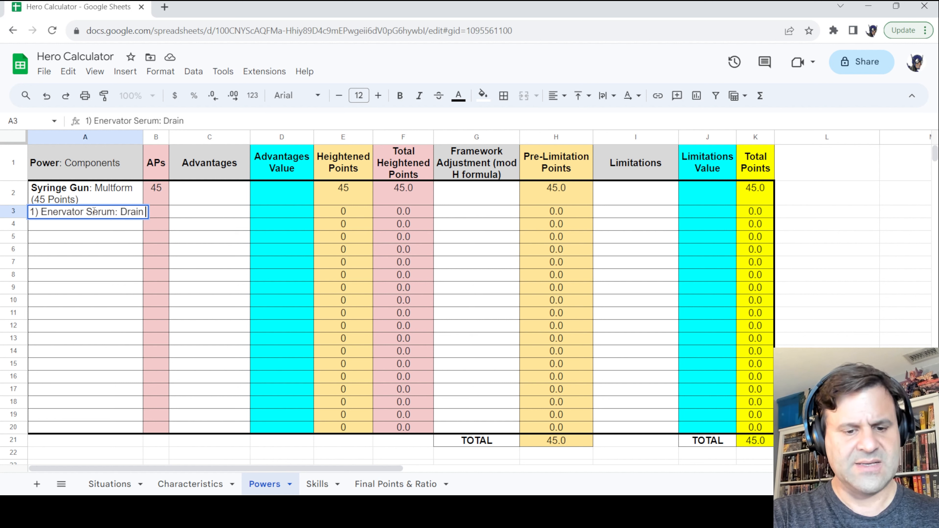
pyautogui.press('Return')
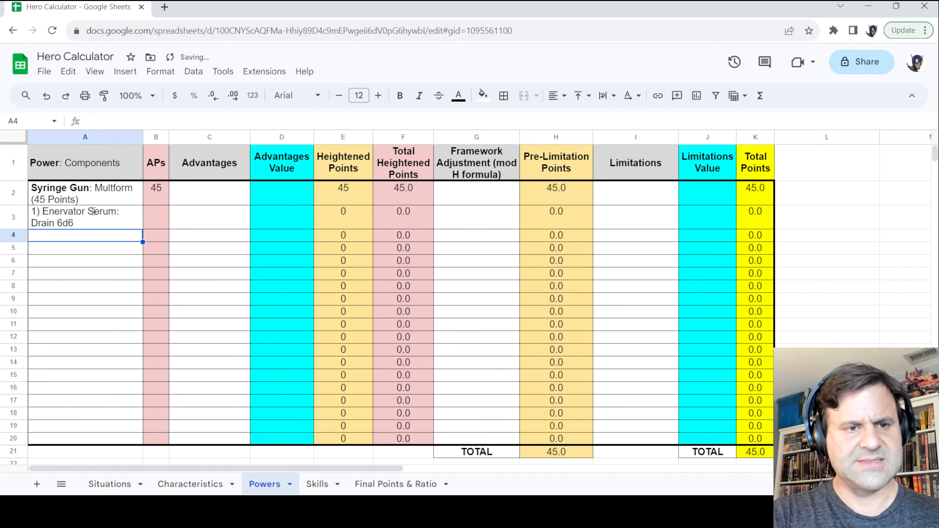
# Make only the "1) Enervator Serum" part of the A3 text bold
pyautogui.click(95, 212)
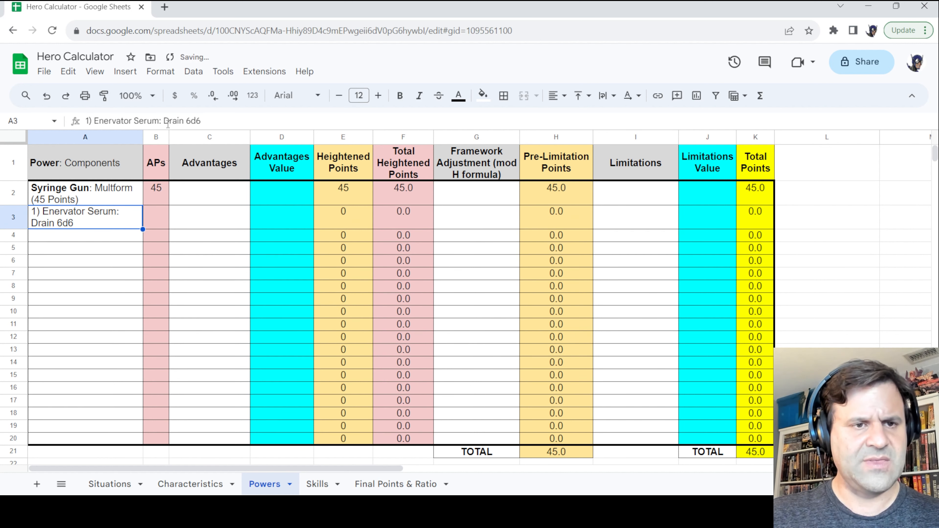
pyautogui.moveTo(159, 121); pyautogui.dragTo(86, 121)
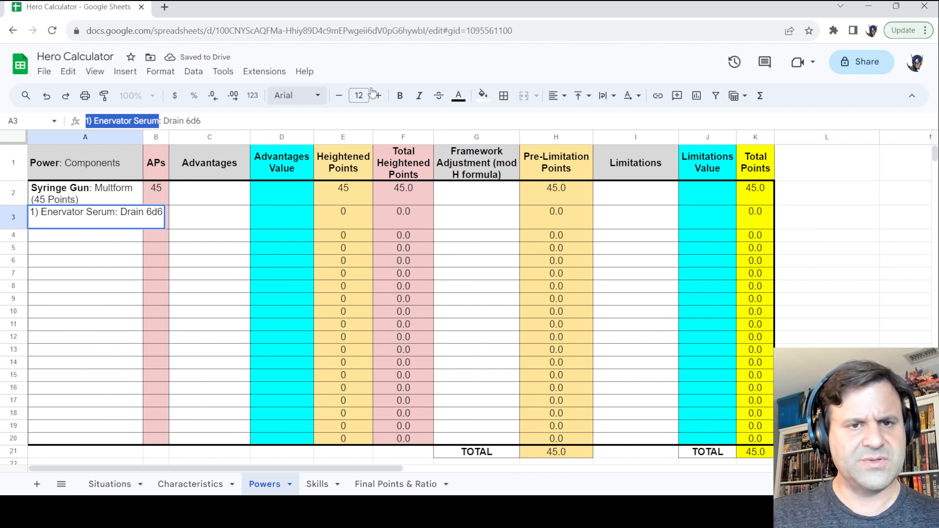
pyautogui.click(400, 95)
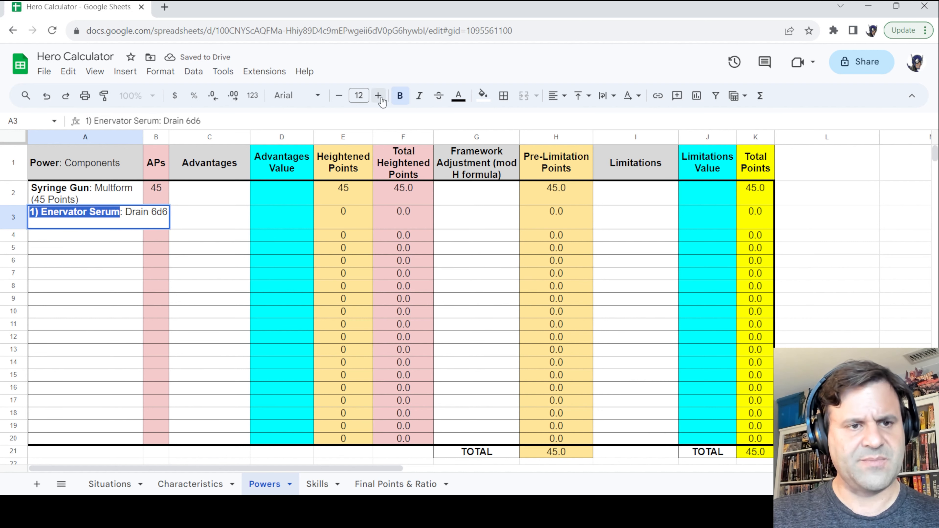
pyautogui.click(196, 221)
# Set the APs of the Enervator Serum power to 30
pyautogui.click(163, 220)
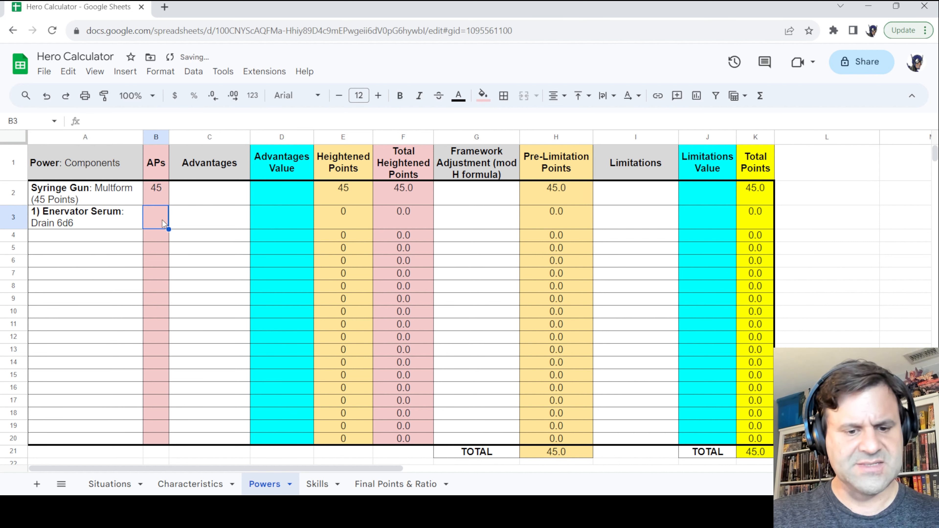
pyautogui.write('30')
pyautogui.press('Return')
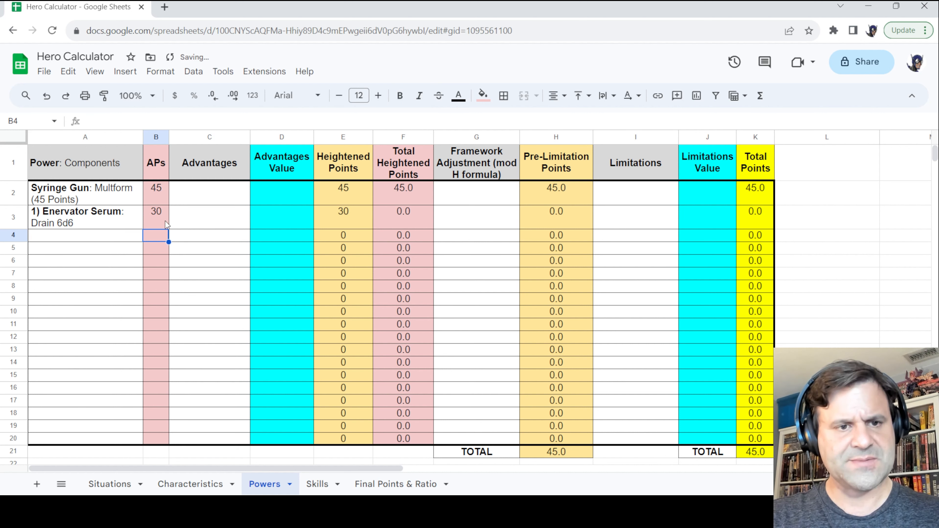
pyautogui.click(187, 213)
pyautogui.press('Left')
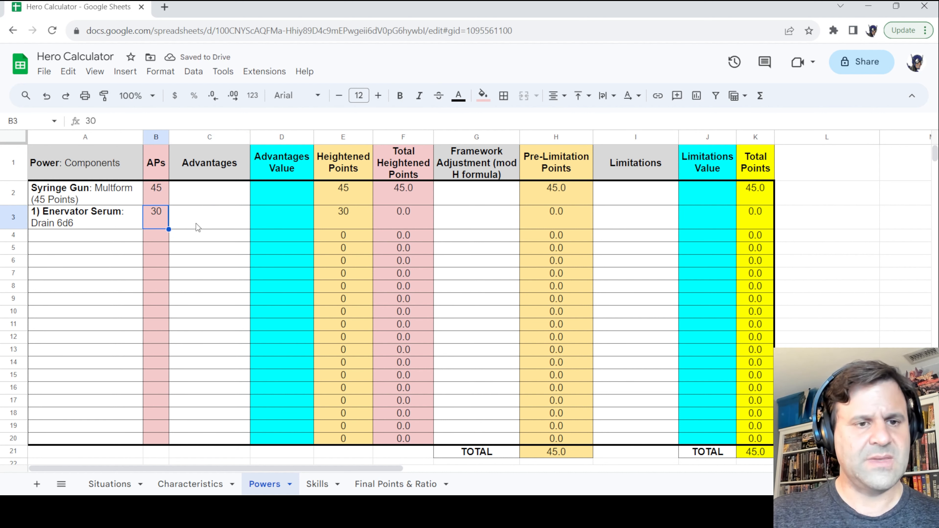
# Enter the advantage "Ranged (.5)" for the Enervator Serum power
pyautogui.click(208, 218)
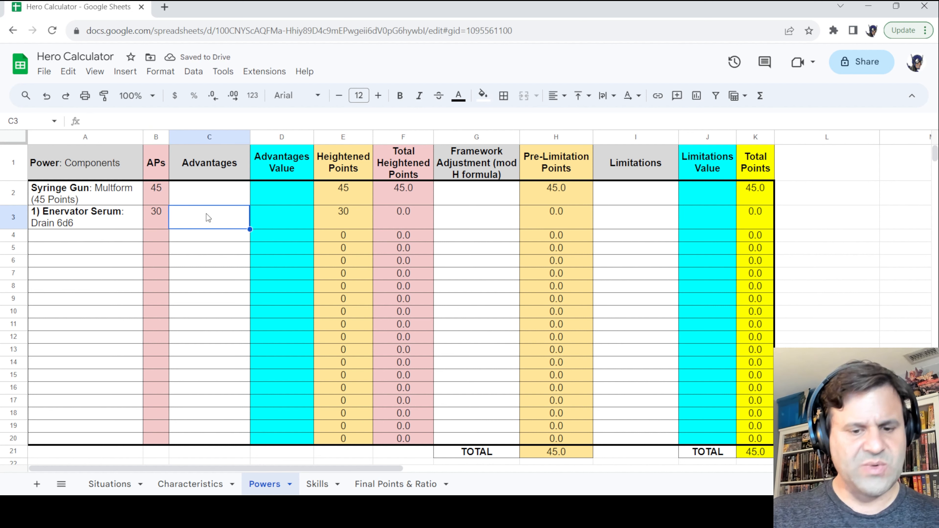
pyautogui.write('Ranged')
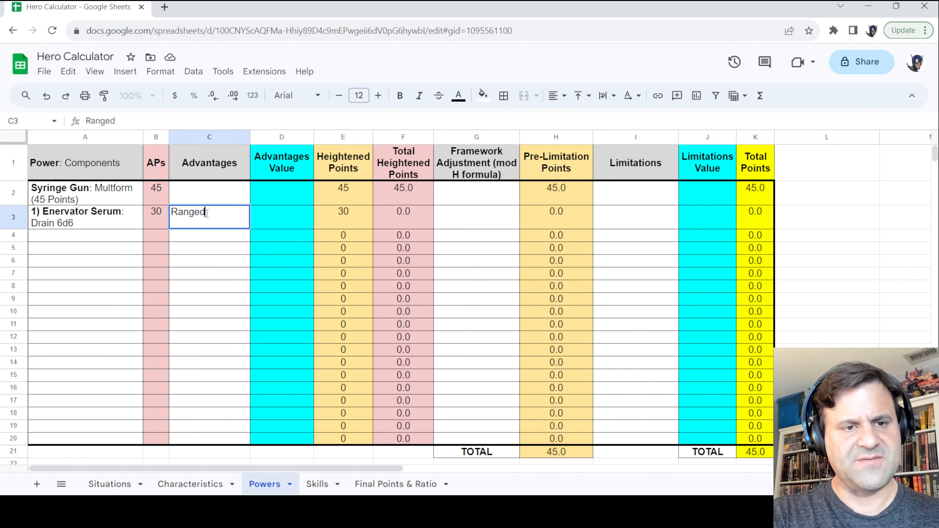
pyautogui.write(' (')
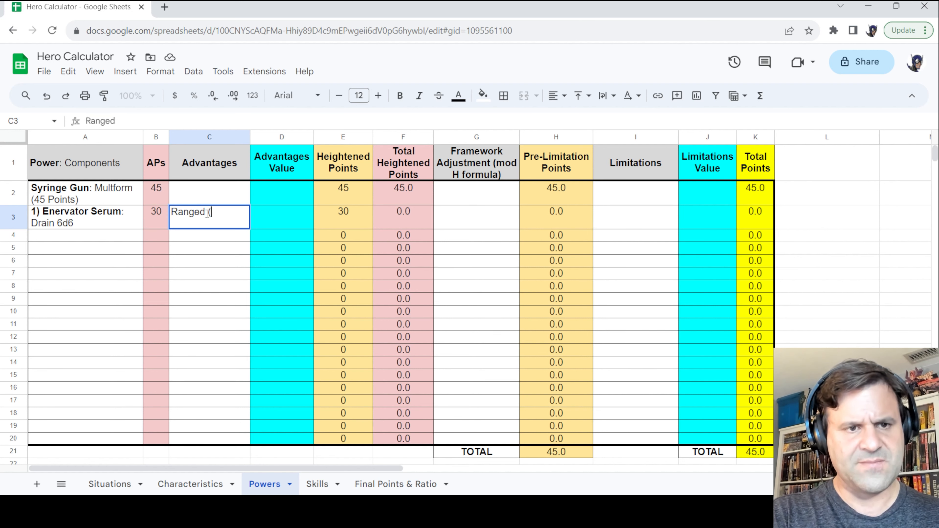
pyautogui.write('.5)')
pyautogui.press('Return')
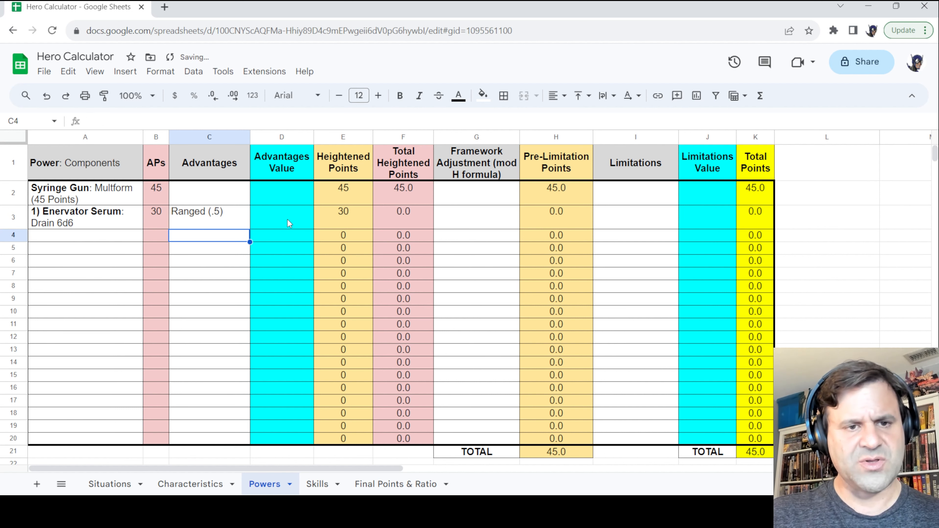
# Set the Advantages Value of the Enervator Serum power to .5 and check its Heightened Points formula
pyautogui.click(297, 217)
pyautogui.write('.')
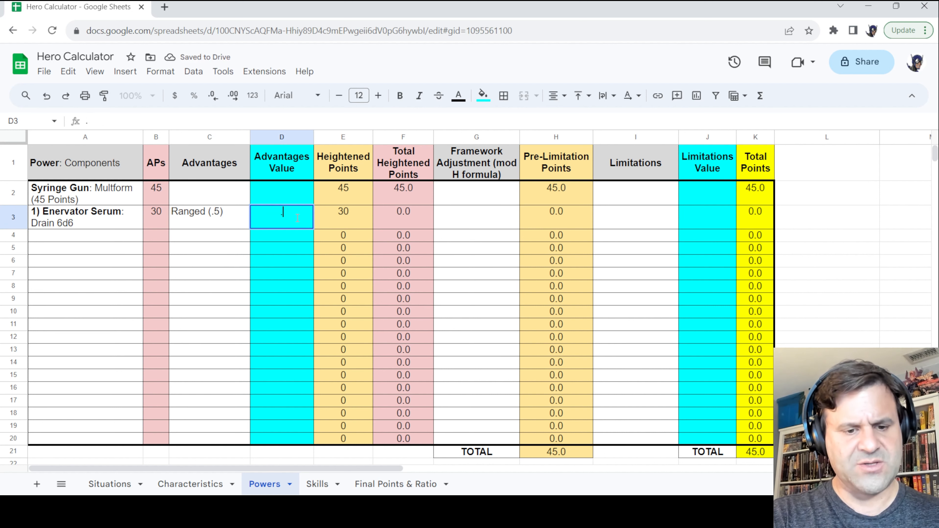
pyautogui.write('5')
pyautogui.press('Return')
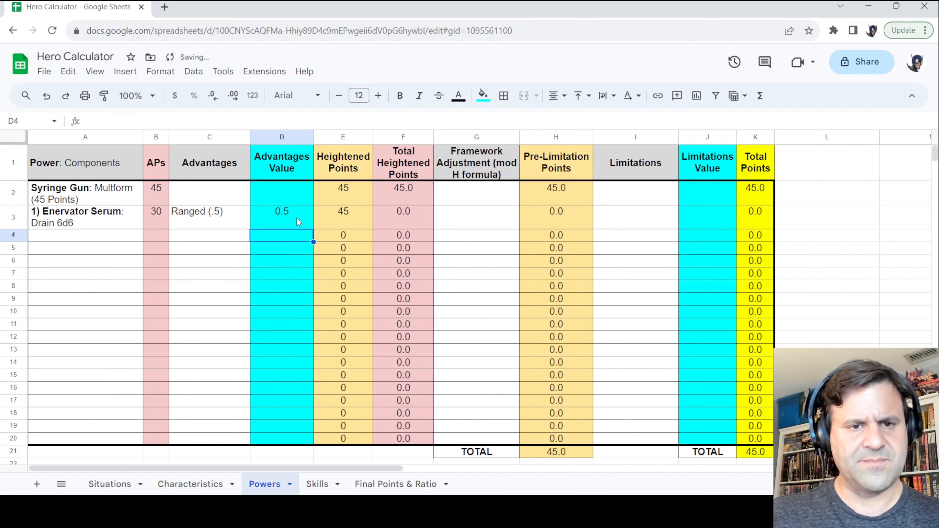
pyautogui.click(333, 212)
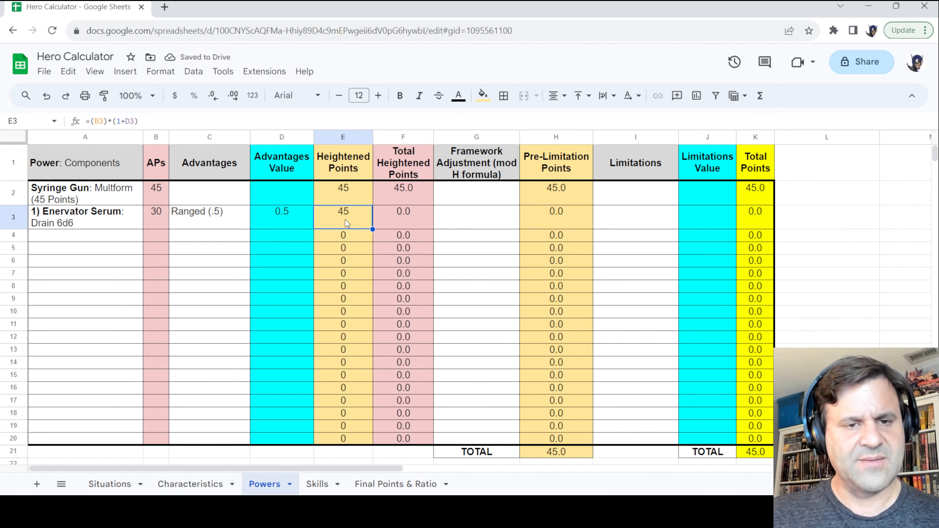
# Set the Total Heightened Points of the Enervator Serum power to 45
pyautogui.click(415, 216)
pyautogui.write('45')
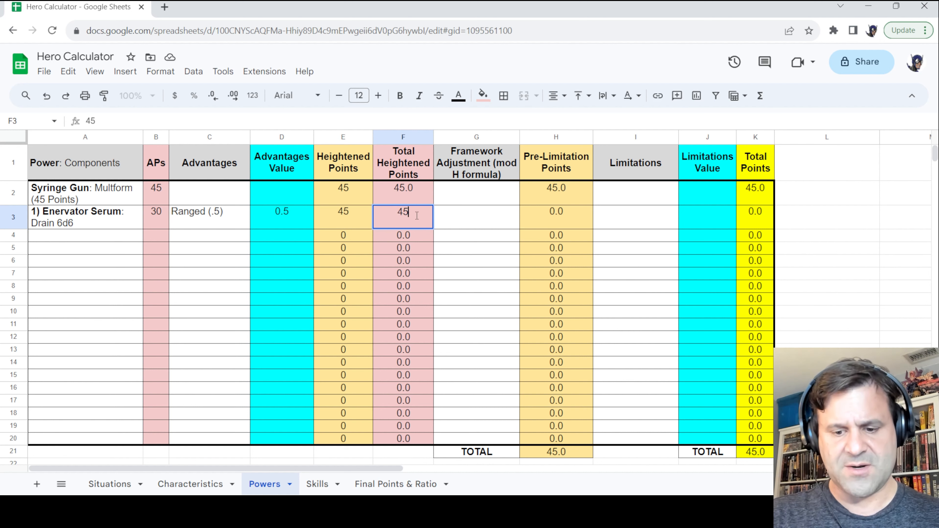
pyautogui.press('Return')
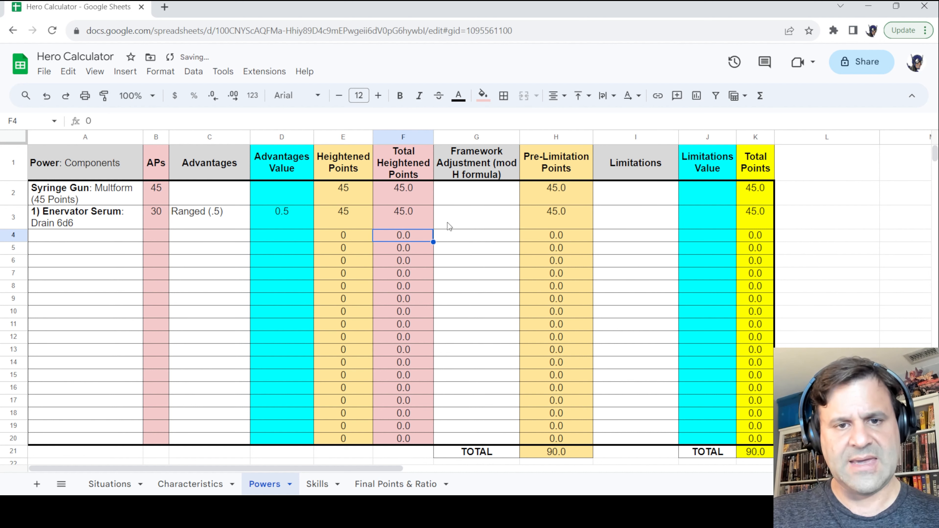
# Enter "2) Tranquilizer Serum: Blast 6d6" as the next component power in cell A4
pyautogui.click(65, 235)
pyautogui.write('2) Ta')
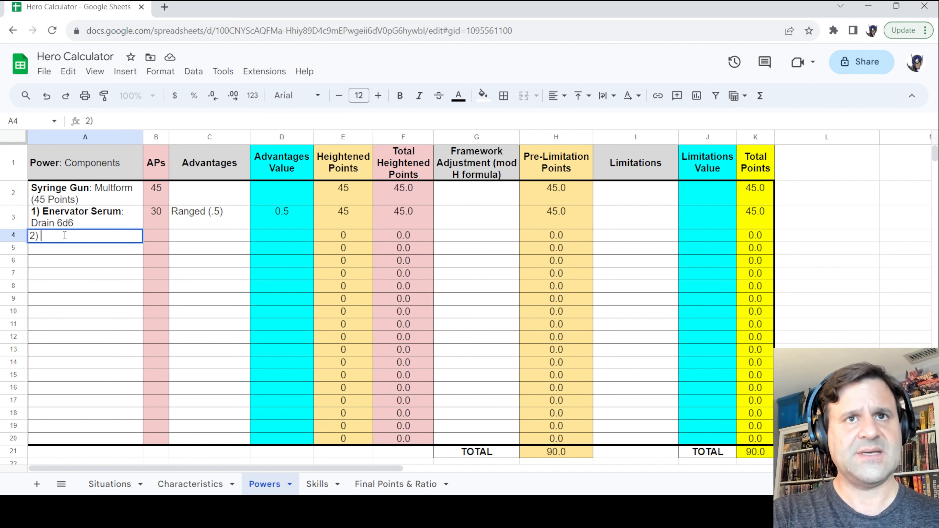
pyautogui.write('r')
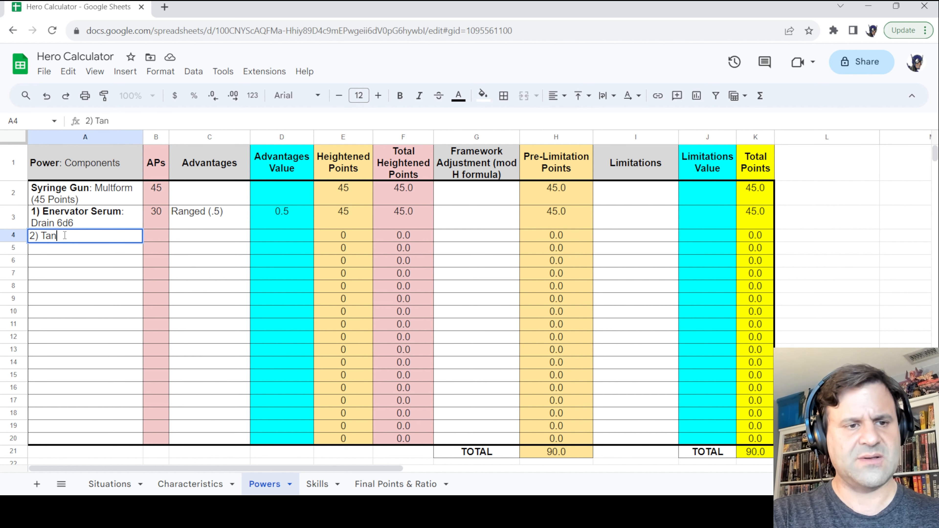
pyautogui.press('BackSpace')
pyautogui.press('BackSpace')
pyautogui.write('rangui')
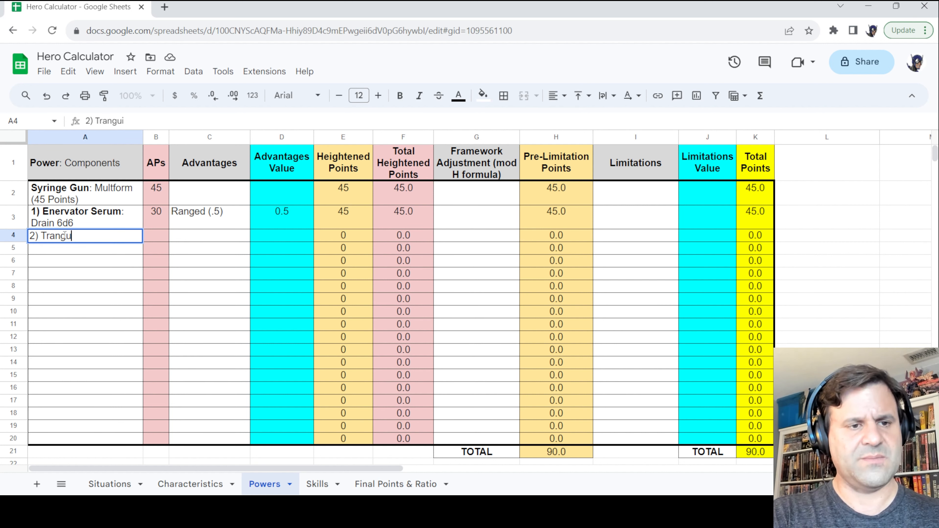
pyautogui.press('BackSpace')
pyautogui.press('BackSpace')
pyautogui.write('quiz')
pyautogui.press('BackSpace')
pyautogui.press('BackSpace')
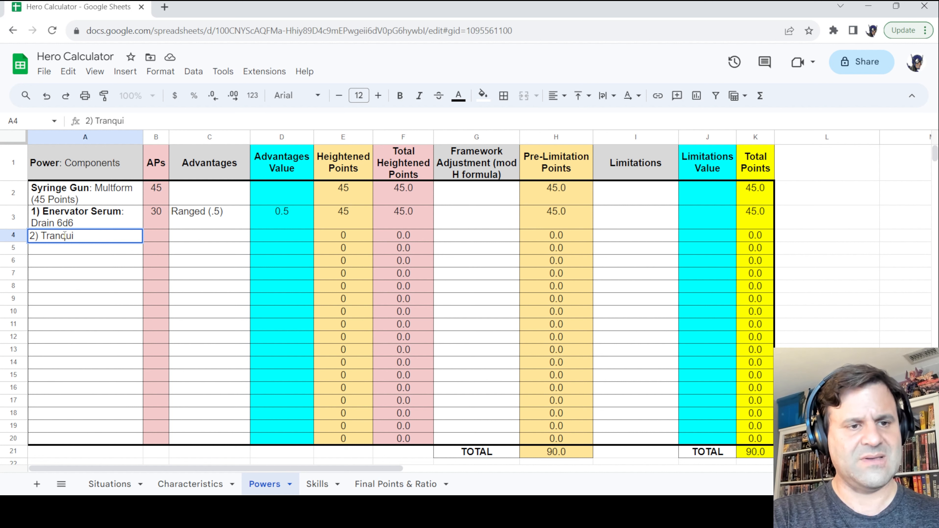
pyautogui.write('ilizer:')
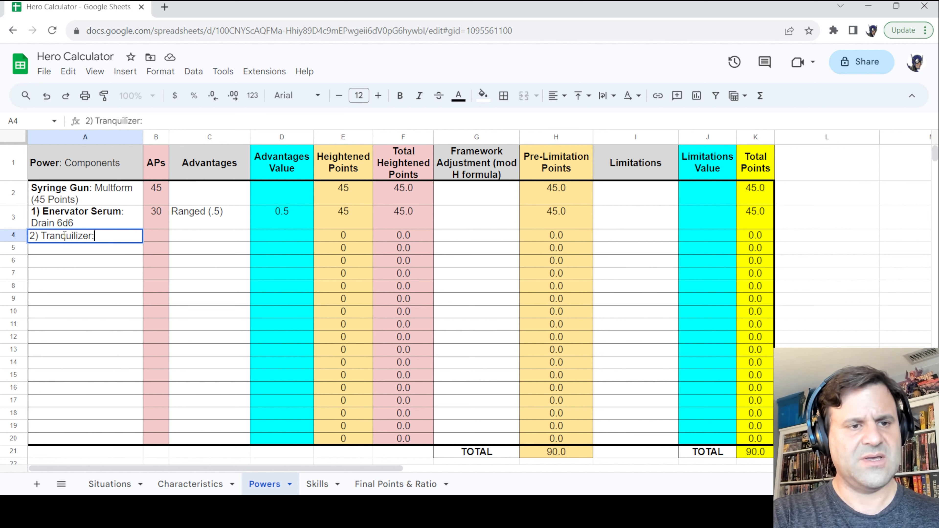
pyautogui.press('BackSpace')
pyautogui.write('Serum:')
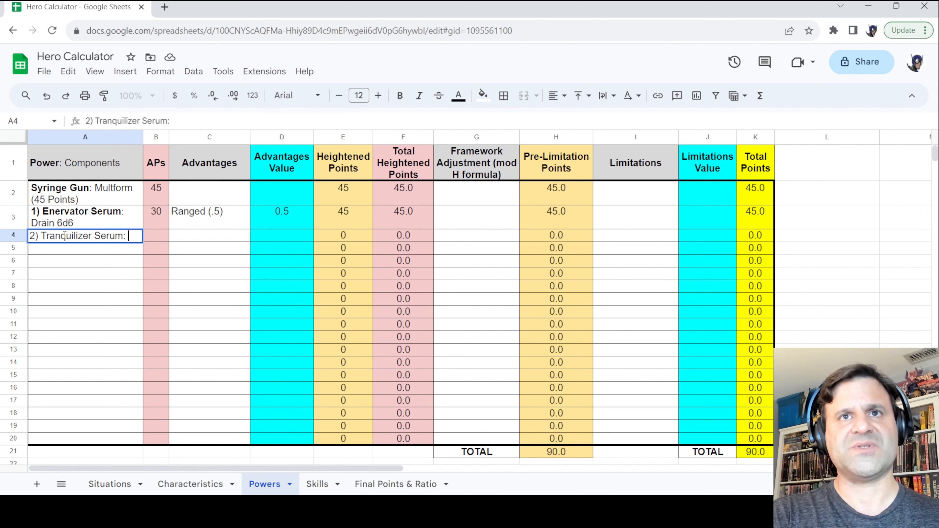
pyautogui.write(' B')
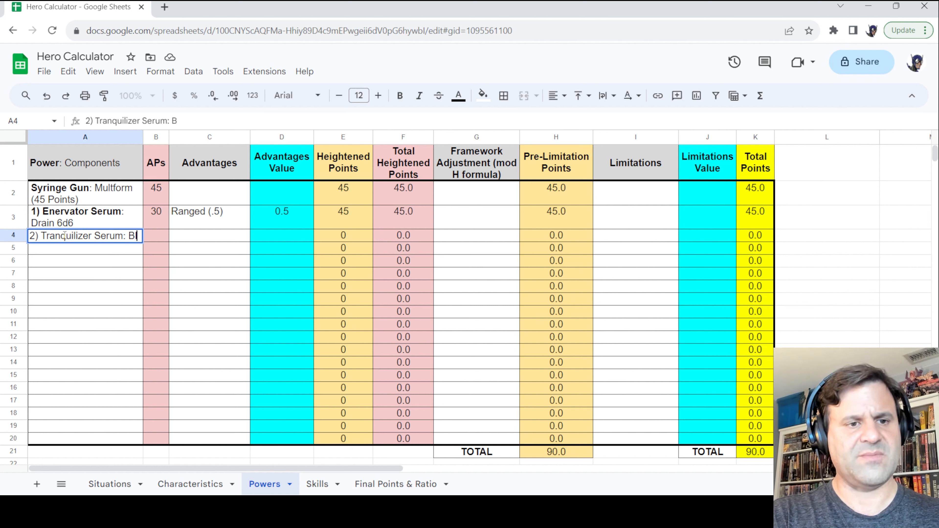
pyautogui.write('last 6d6')
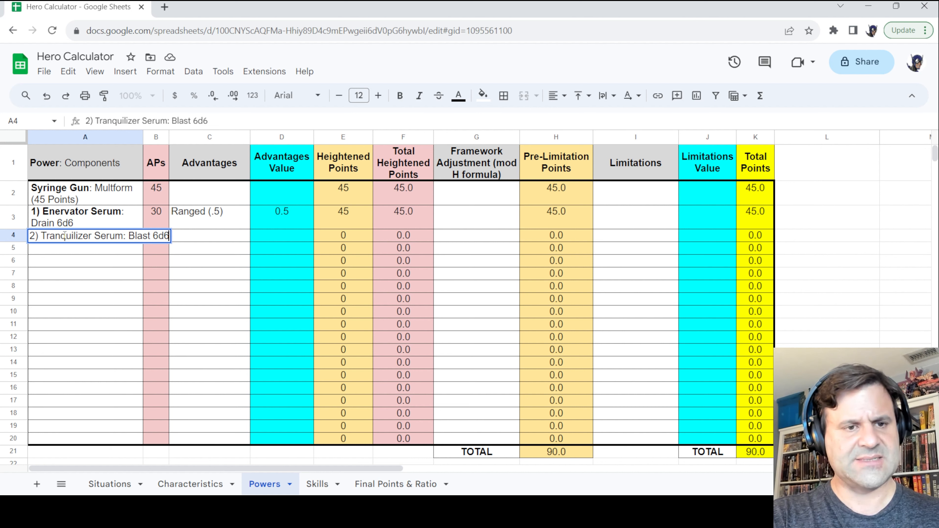
pyautogui.press('Return')
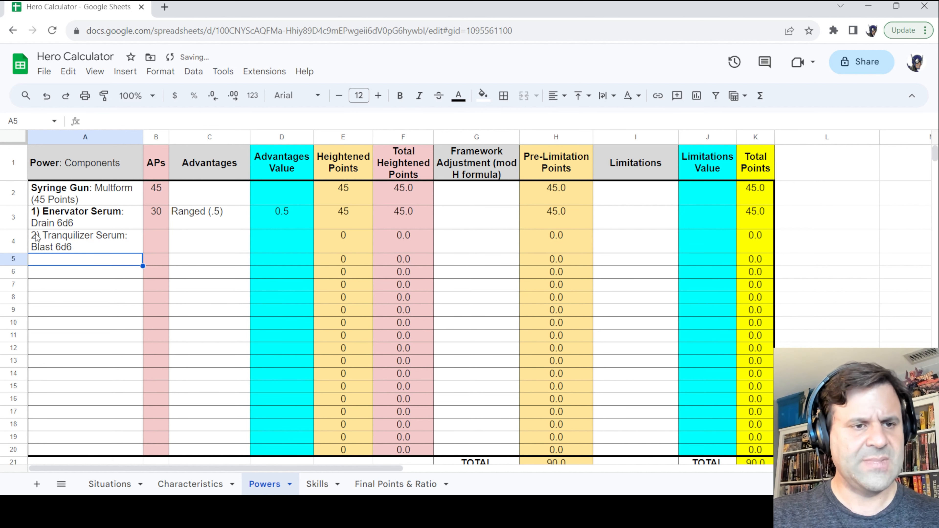
# Toggle the bold formatting of the "1) Enervator Serum" part of the A3 text
pyautogui.press('Up')
pyautogui.press('Up')
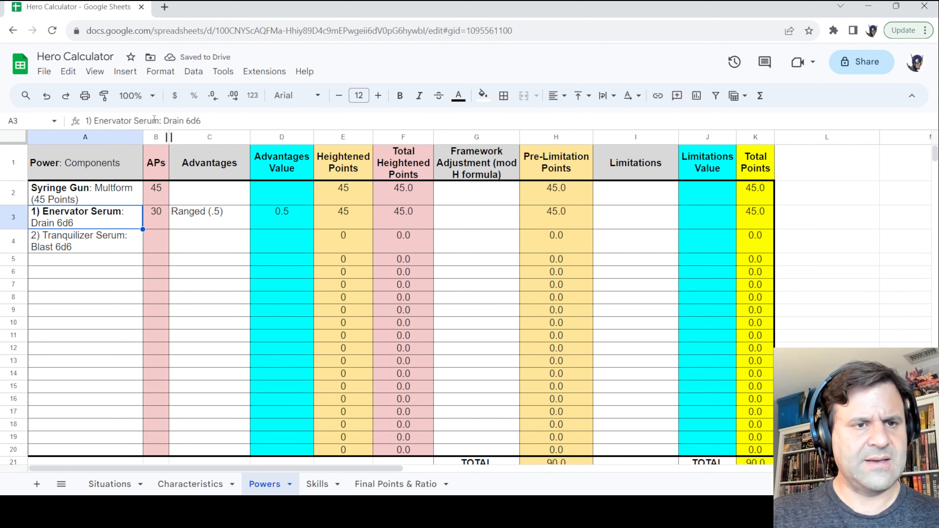
pyautogui.moveTo(159, 121); pyautogui.dragTo(86, 119)
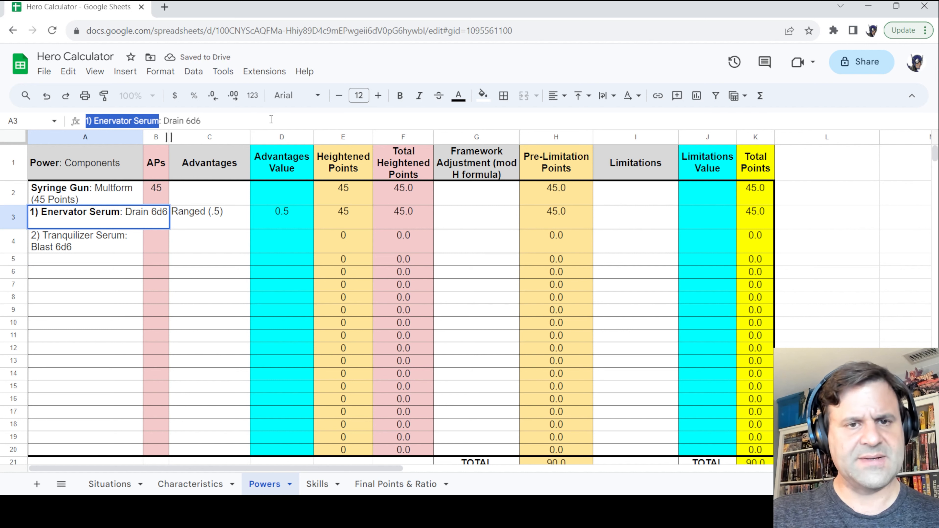
pyautogui.click(399, 97)
# Set the APs of the Tranquilizer Serum power to 30
pyautogui.click(149, 244)
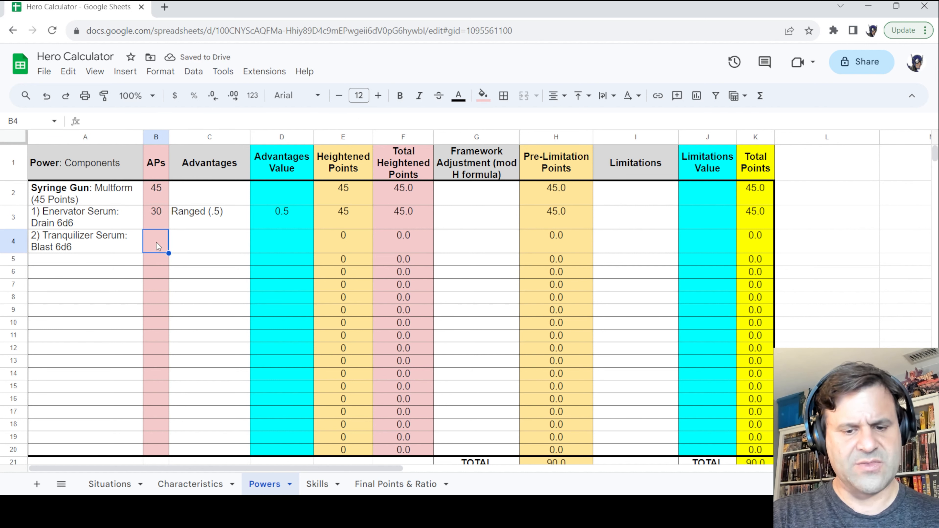
pyautogui.write('30')
pyautogui.press('Return')
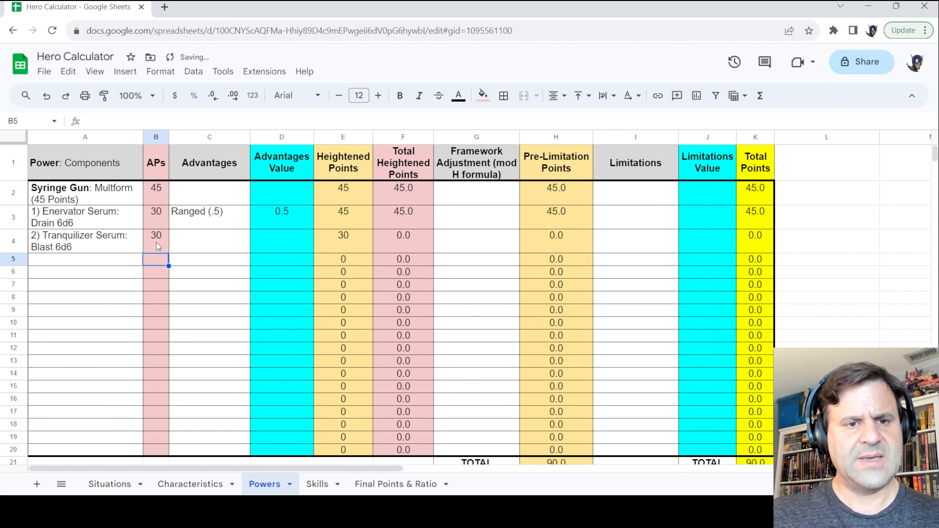
# Enter the advantage "Severe: Brutal (.5)" for the Tranquilizer Serum power
pyautogui.click(199, 244)
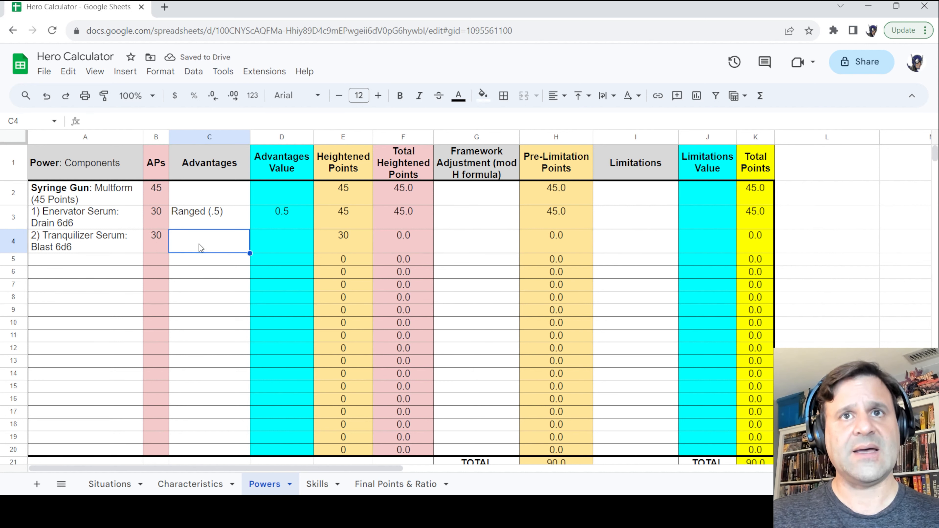
pyautogui.write('Severe')
pyautogui.write(': Bru')
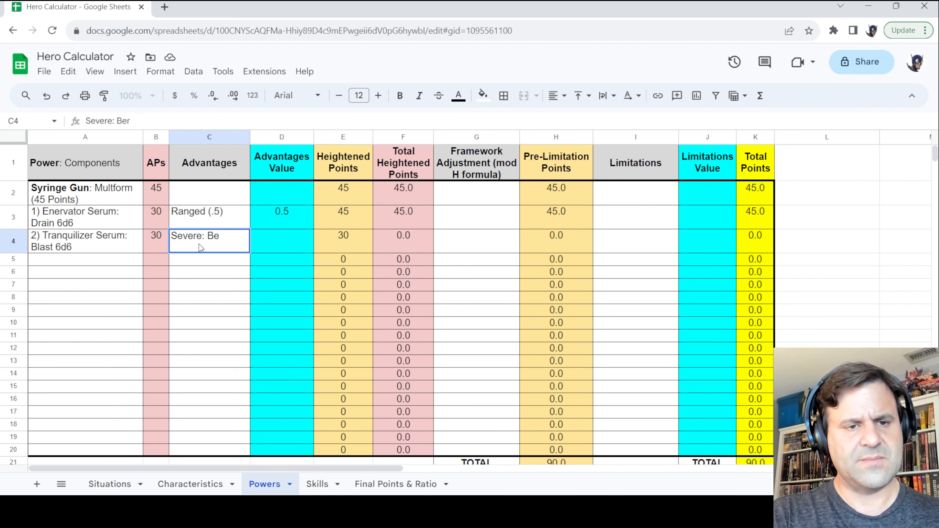
pyautogui.write('tal')
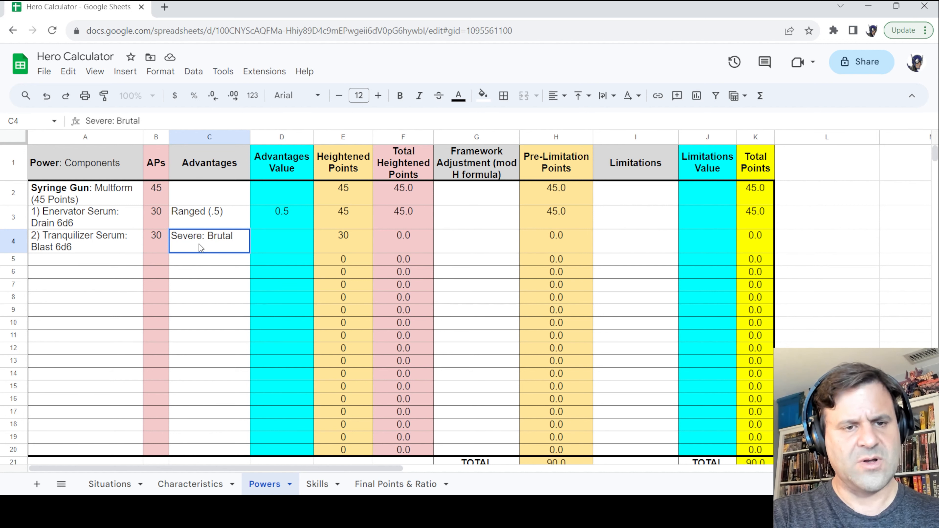
pyautogui.write(' (.5)')
pyautogui.press('Return')
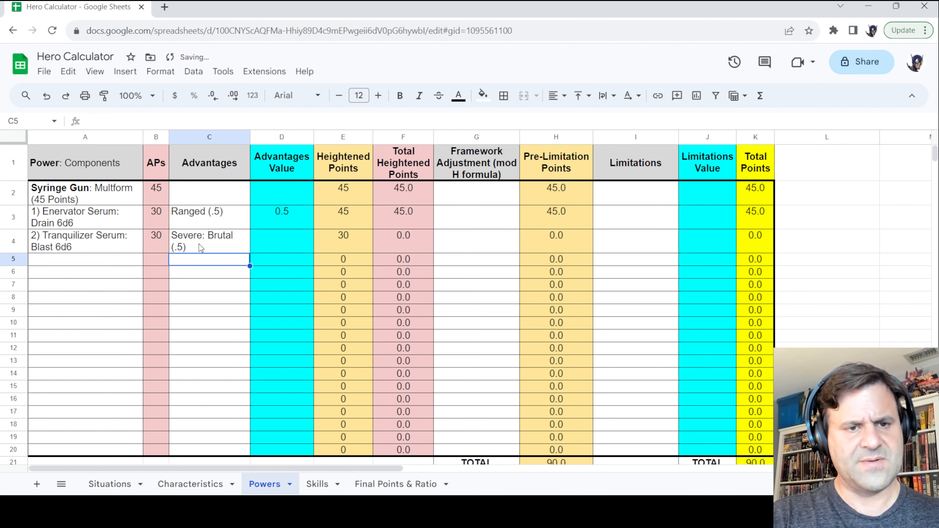
# Set the Advantages Value of the Tranquilizer Serum power to .5
pyautogui.click(279, 245)
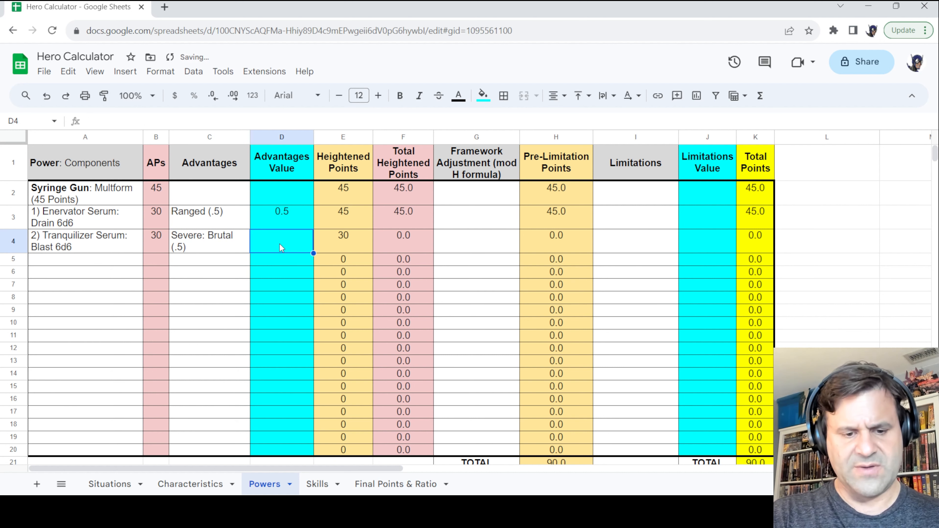
pyautogui.write('.5')
pyautogui.press('Return')
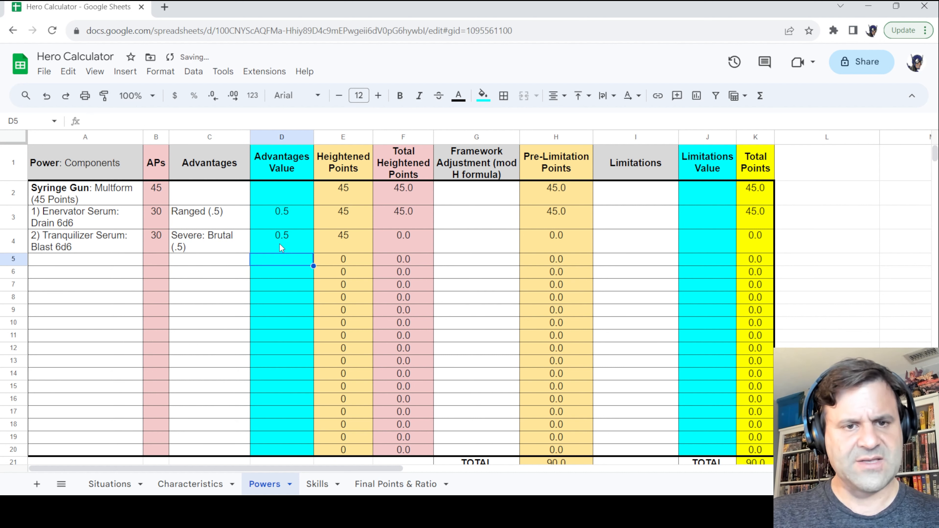
# Check the Heightened Points formula of the Tranquilizer Serum power and set its Total Heightened Points to 45
pyautogui.click(347, 231)
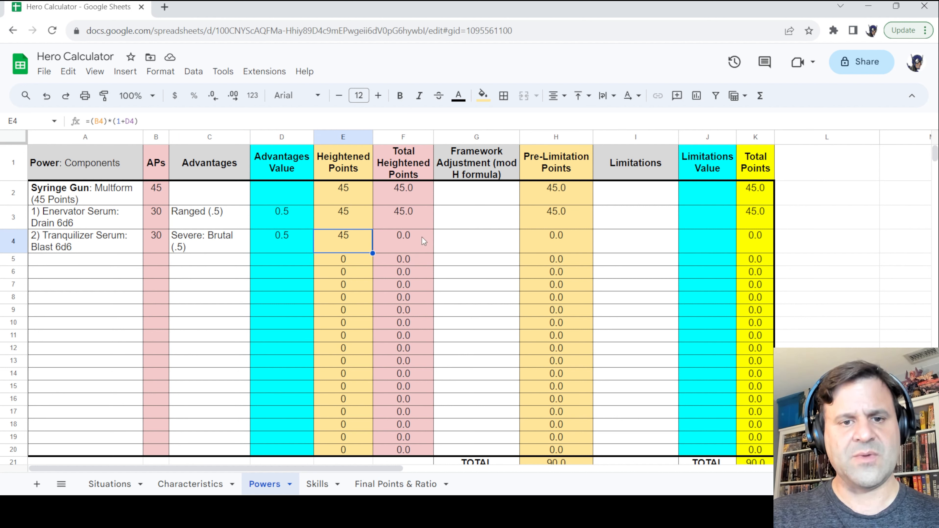
pyautogui.click(412, 244)
pyautogui.write('45')
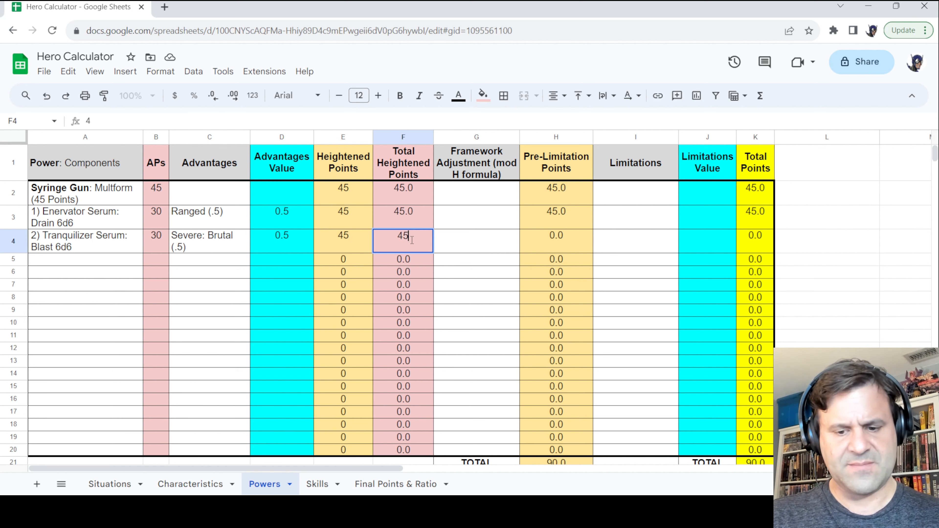
pyautogui.press('Return')
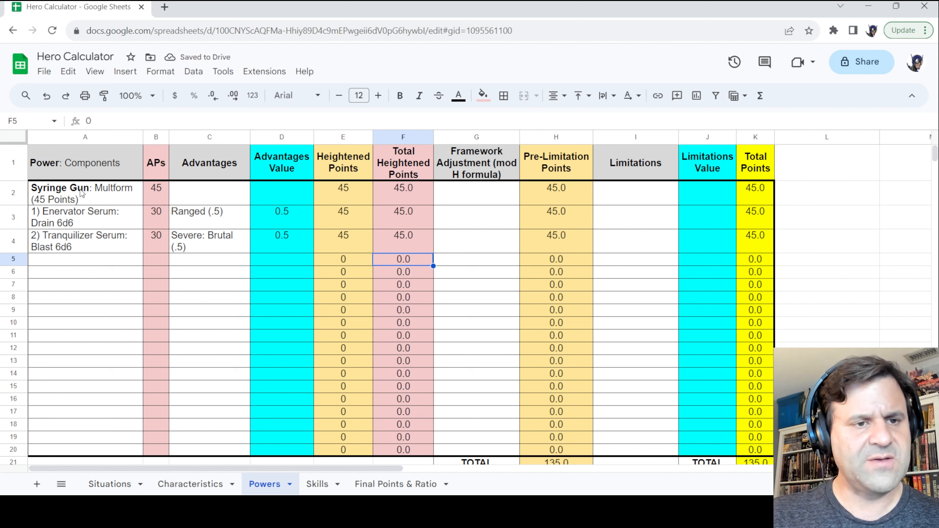
# Correct the misspelled framework name in the Syringe Gun entry in A2 to "Multiform"
pyautogui.click(121, 194)
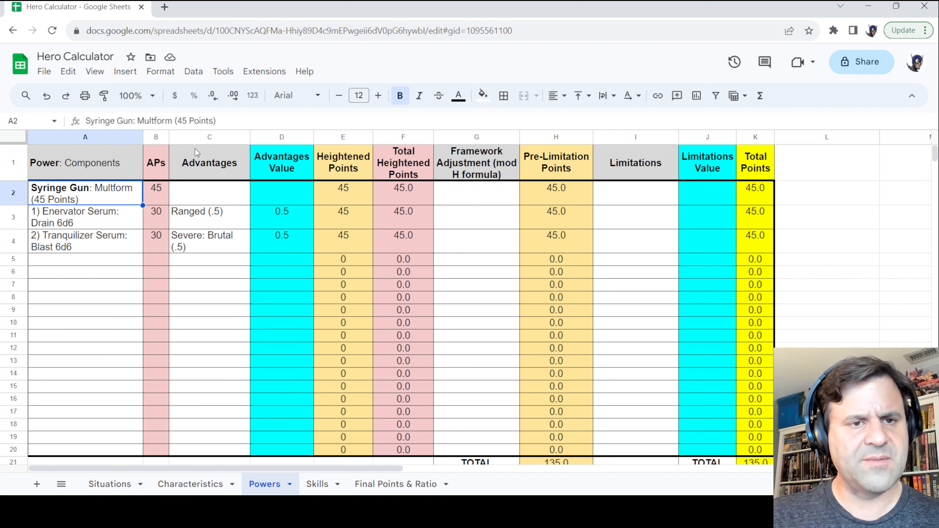
pyautogui.click(153, 120)
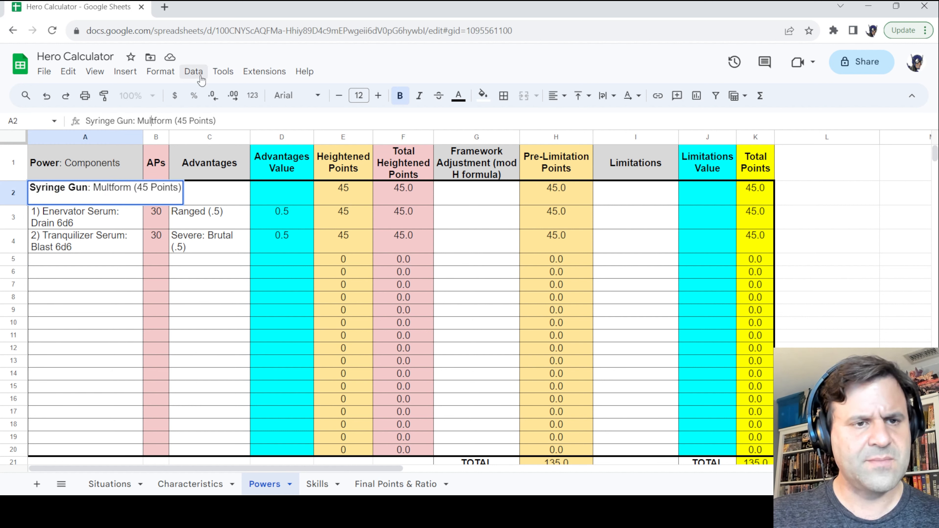
pyautogui.write('i')
pyautogui.press('Return')
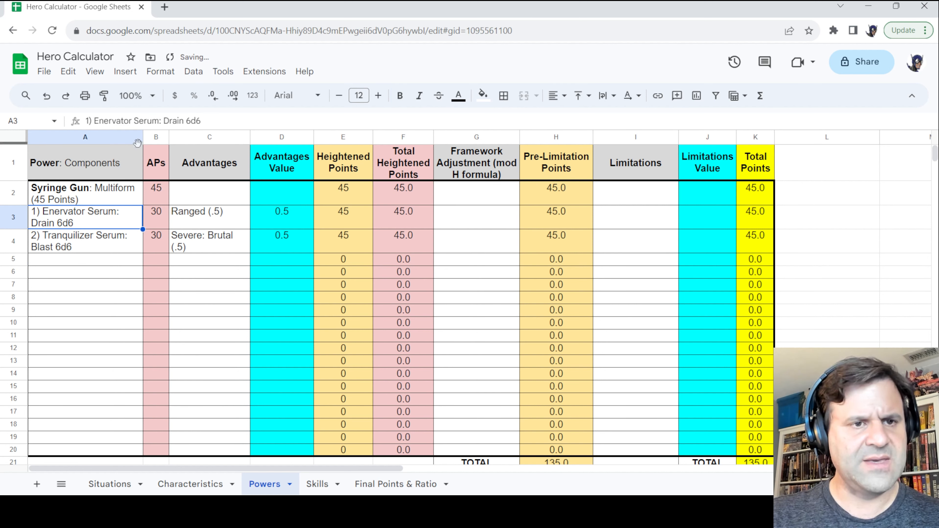
# Make the "1) Enervator Serum" part of the A3 text bold again, leaving out ": Drain 6d6"
pyautogui.click(157, 120)
pyautogui.moveTo(157, 120); pyautogui.dragTo(80, 122)
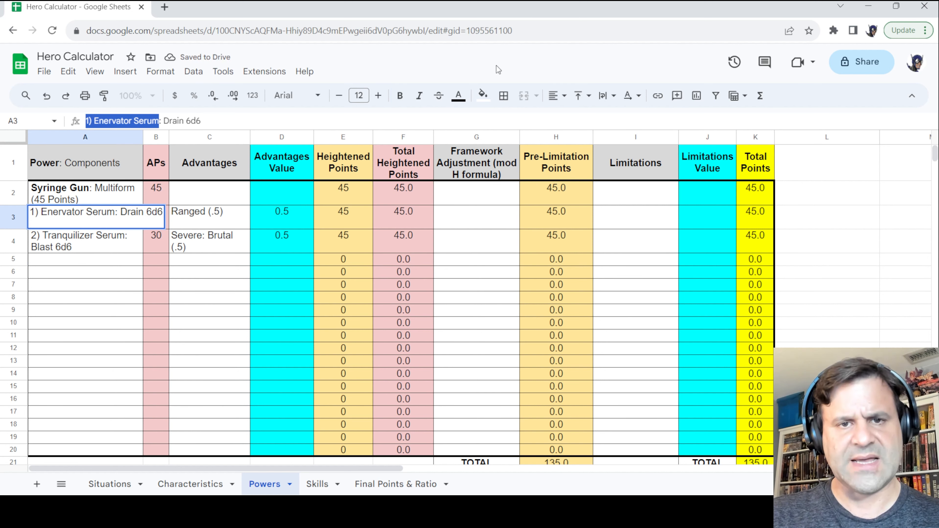
pyautogui.click(407, 96)
pyautogui.click(102, 258)
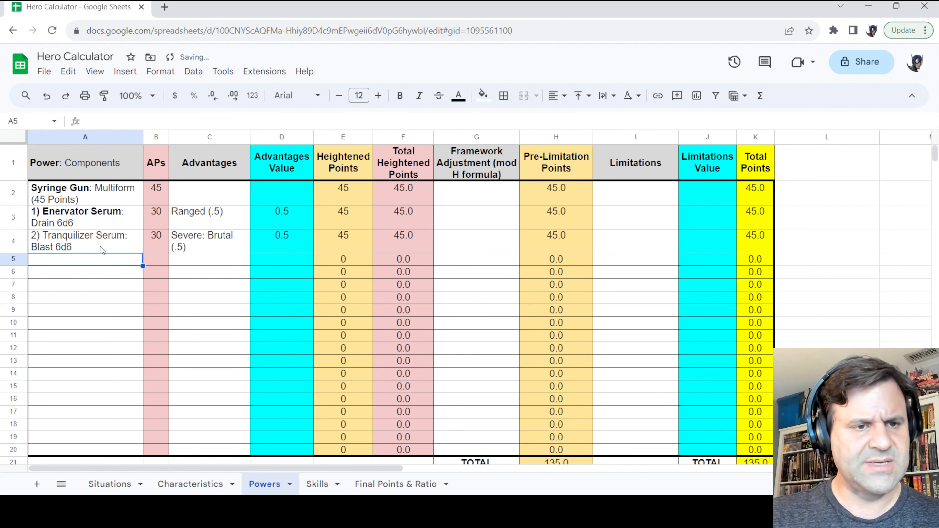
# Make only the "2) Tranquilizer Serum" part of the A4 text bold
pyautogui.click(100, 246)
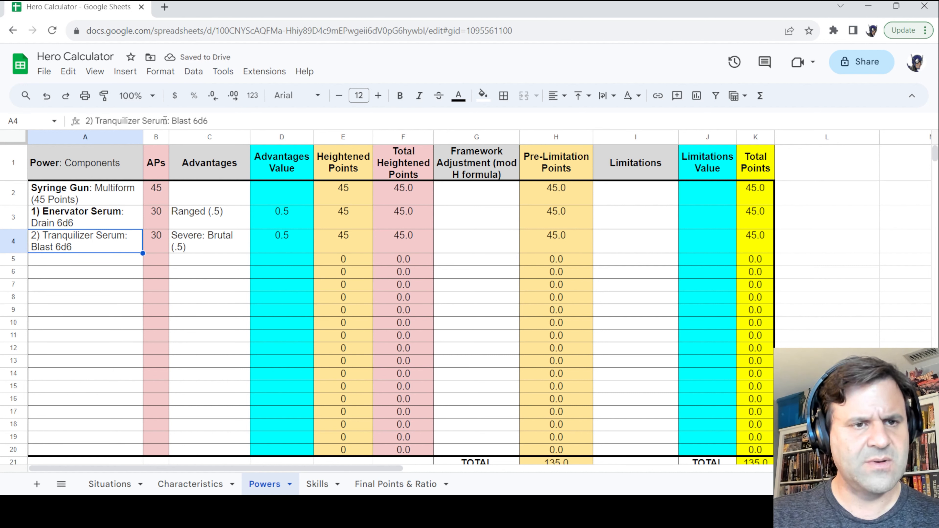
pyautogui.moveTo(167, 121); pyautogui.dragTo(86, 120)
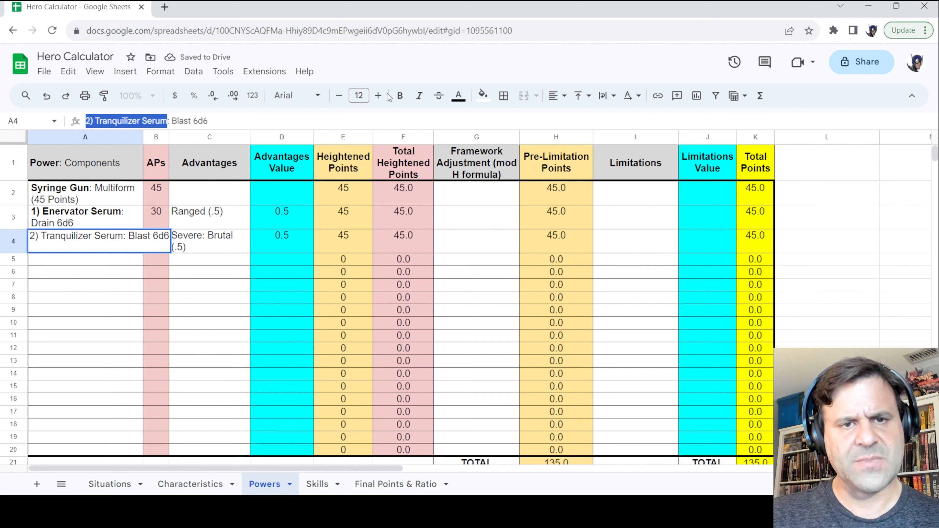
pyautogui.click(400, 97)
pyautogui.click(104, 262)
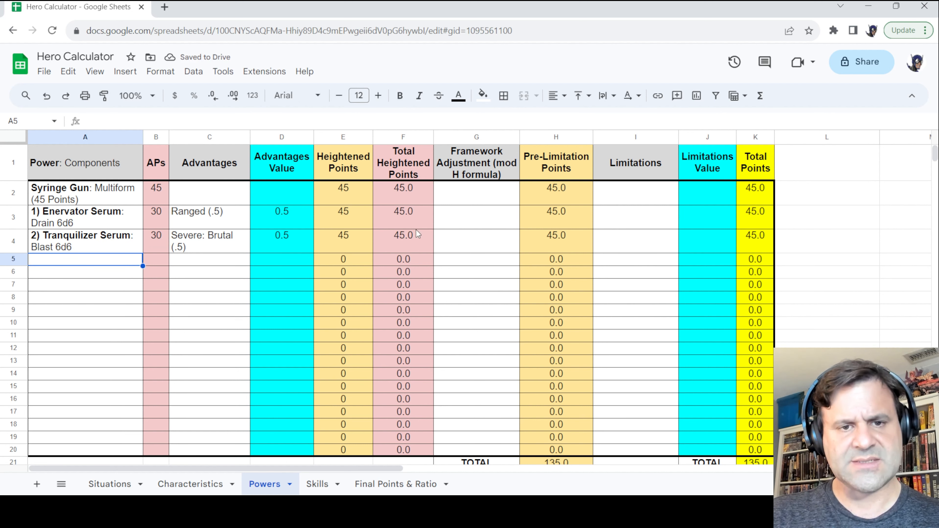
# Change the Pre-Limitation Points formula of the Enervator Serum power in H3 to =F3/5
pyautogui.doubleClick(557, 214)
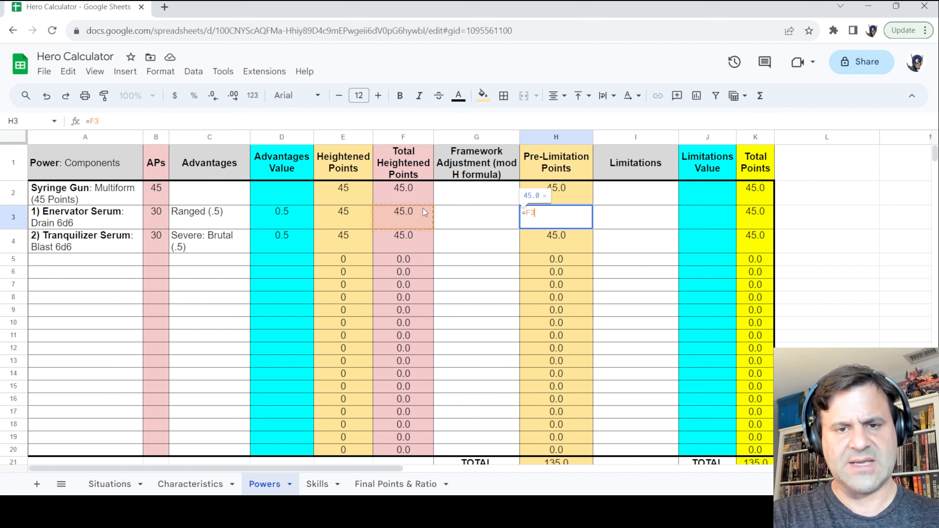
pyautogui.write('/')
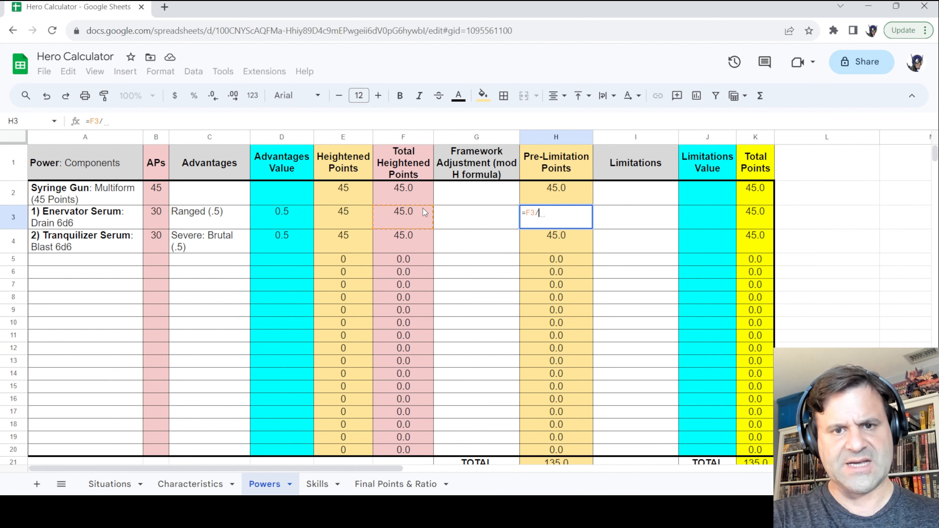
pyautogui.write('5')
pyautogui.press('Return')
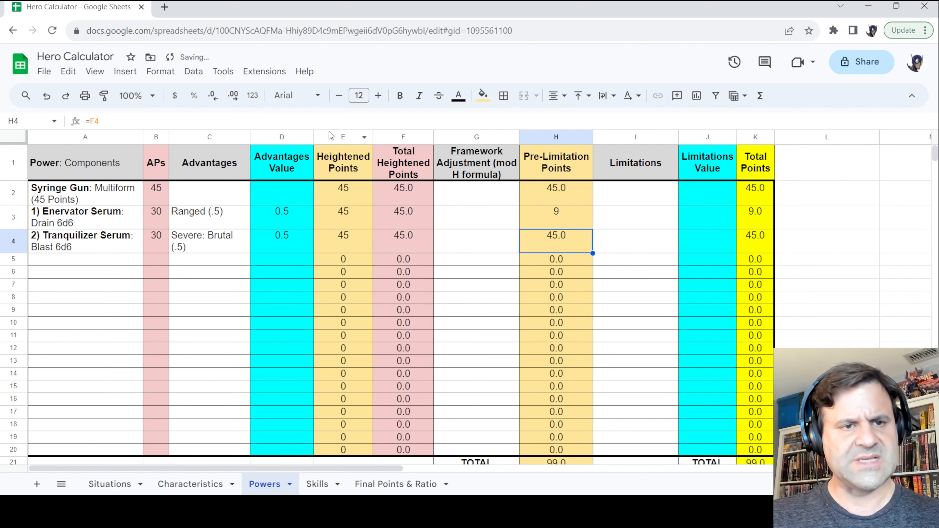
# Change the Pre-Limitation Points formula of the Tranquilizer Serum power in H4 to =F4/5 and check both serums' total points
pyautogui.doubleClick(561, 238)
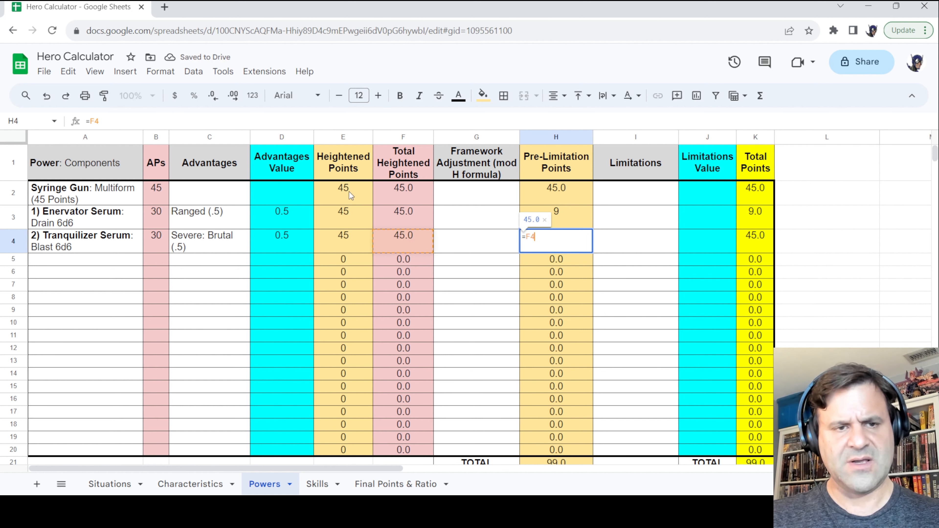
pyautogui.click(137, 122)
pyautogui.write('/')
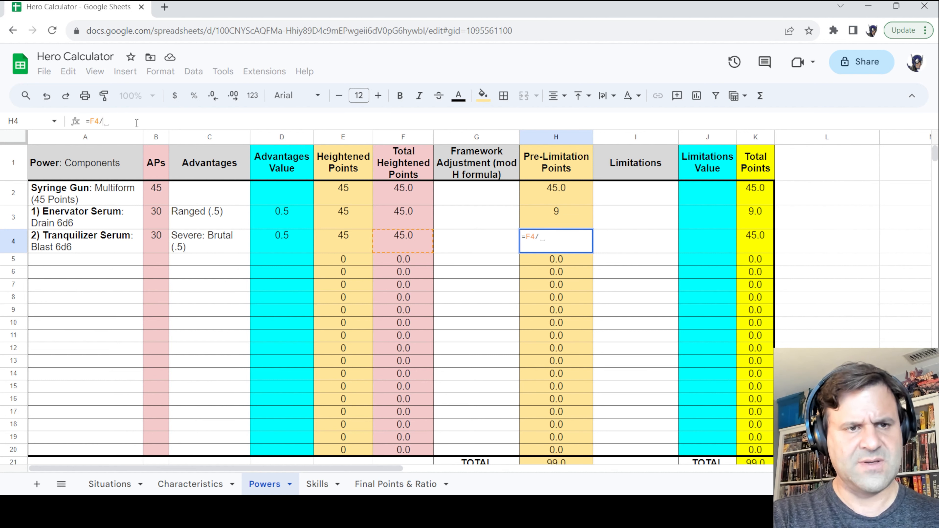
pyautogui.write('5')
pyautogui.press('Return')
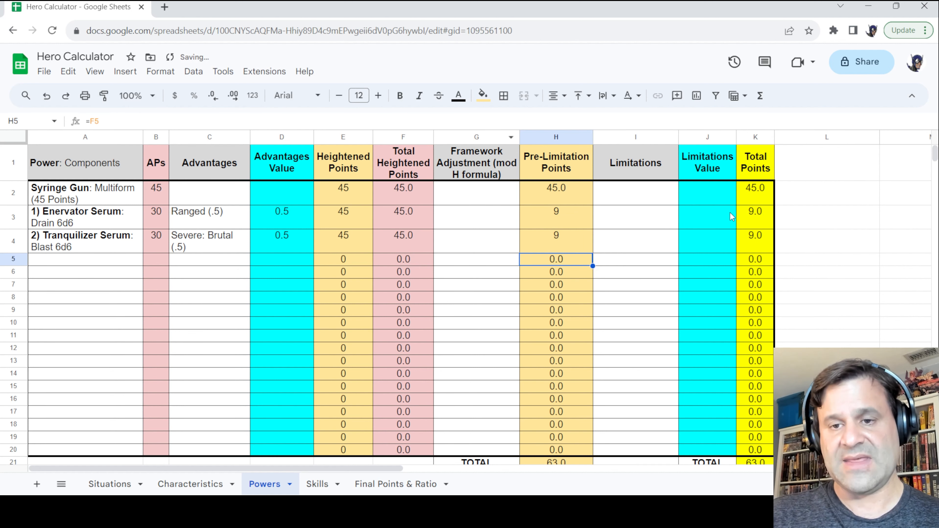
pyautogui.click(754, 216)
pyautogui.click(754, 242)
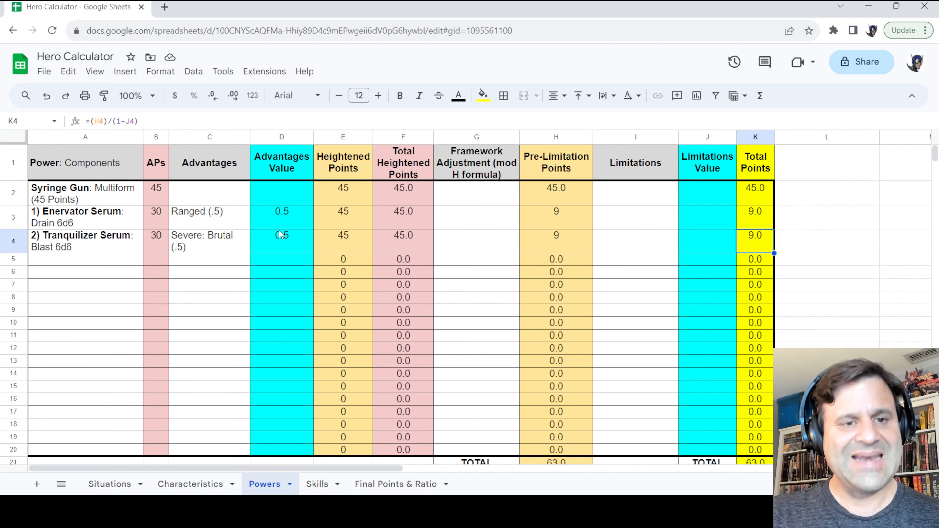
# Enter the limitation "Tricky: Mild Burnout (.25)" for the Enervator Serum power in I3
pyautogui.click(628, 222)
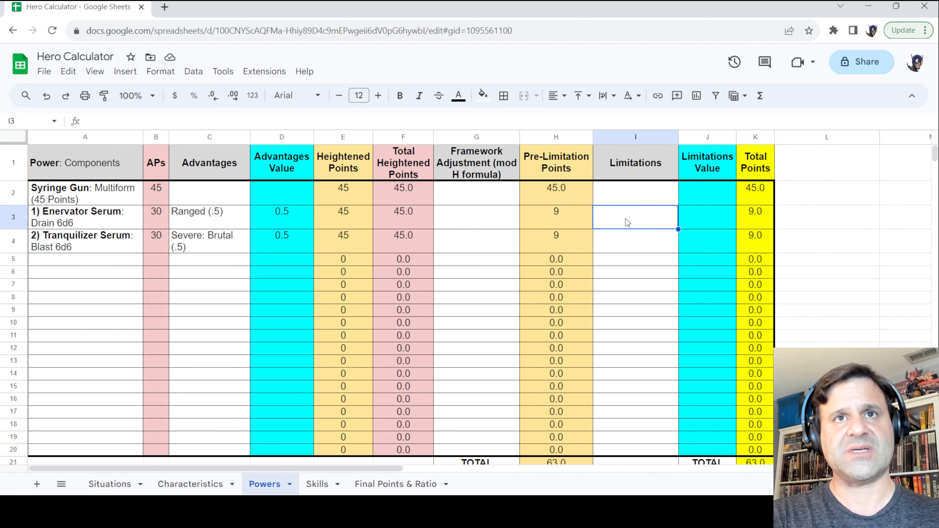
pyautogui.write('Tric')
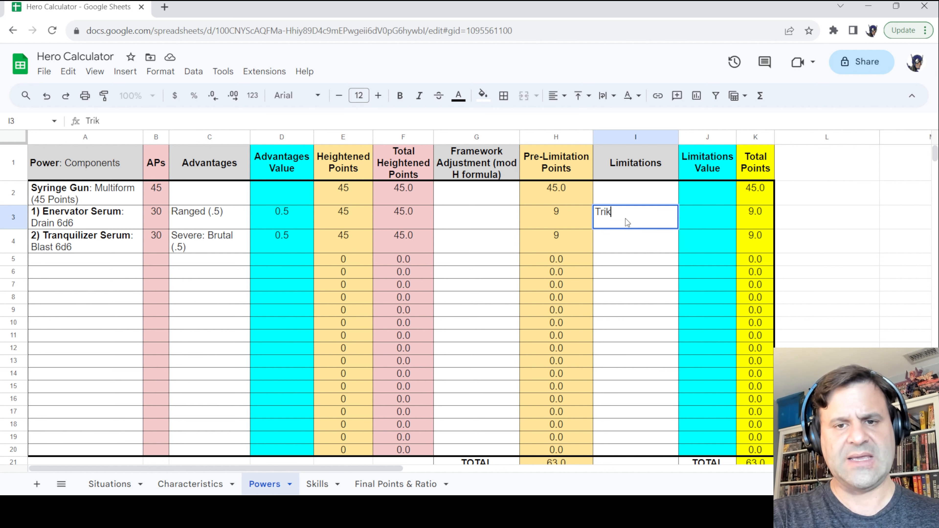
pyautogui.press('BackSpace')
pyautogui.write('Mild Burnout (.25')
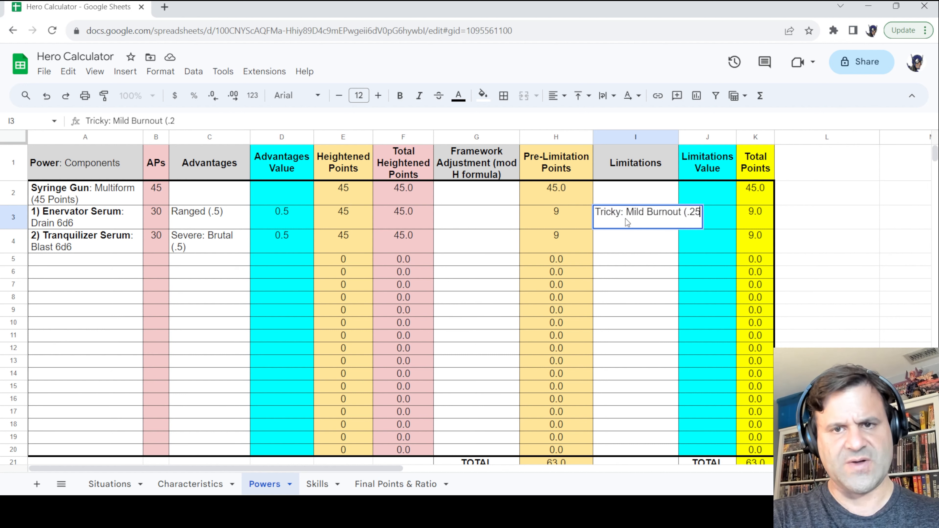
pyautogui.write(')')
pyautogui.press('Return')
# Copy the Enervator Serum's limitation text from I3 to the Tranquilizer Serum power in I4
pyautogui.doubleClick(626, 222)
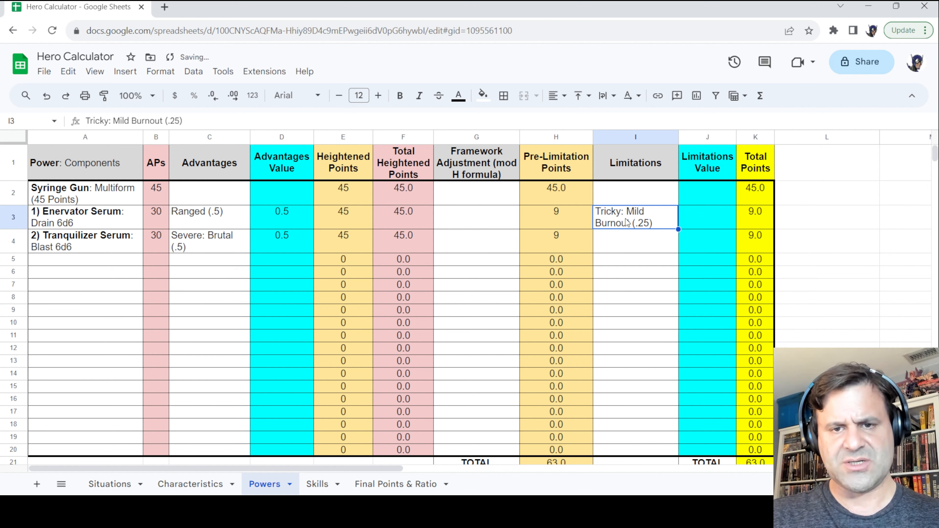
pyautogui.tripleClick(624, 212)
pyautogui.hotkey('ctrl', 'c')
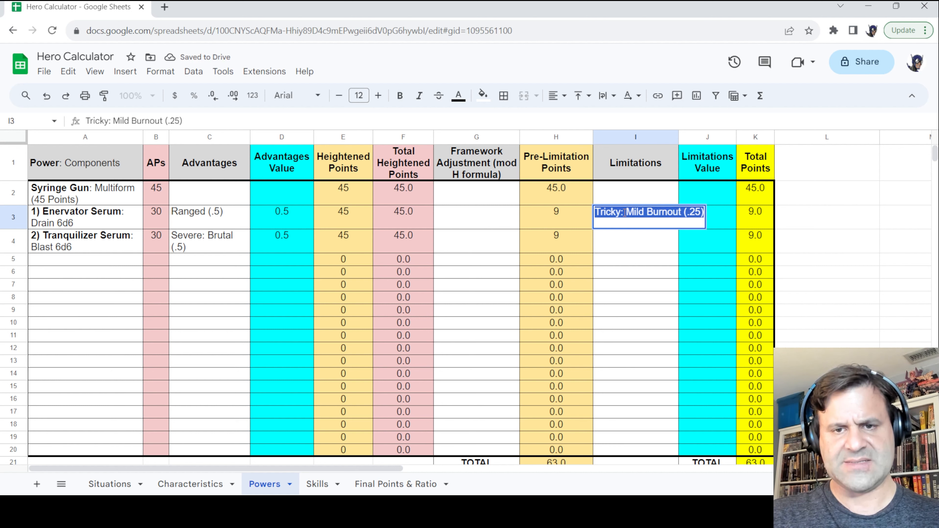
pyautogui.click(653, 251)
pyautogui.doubleClick(635, 241)
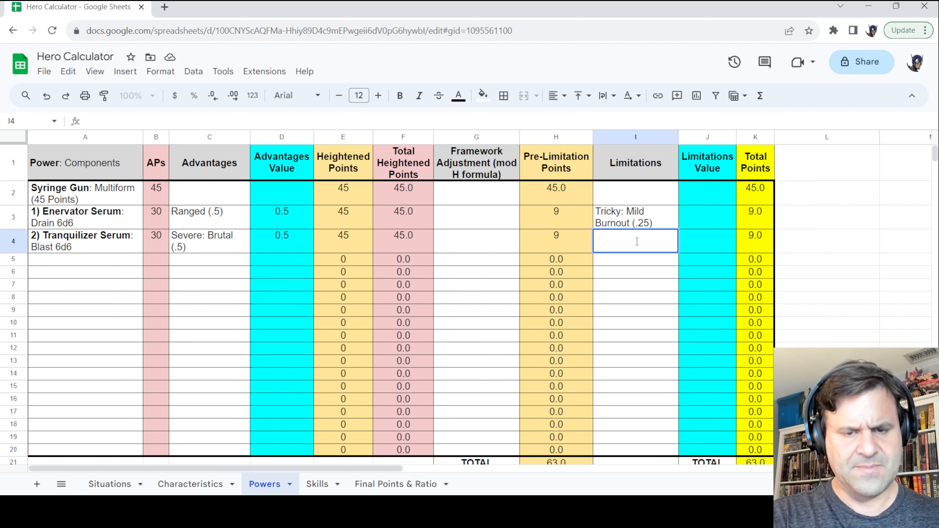
pyautogui.hotkey('ctrl', 'v')
pyautogui.press('Return')
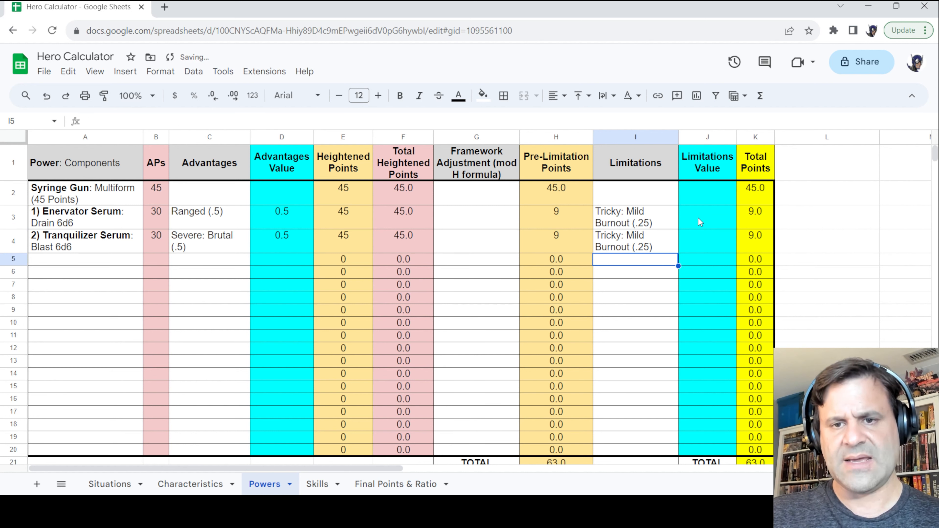
# Set the Limitations Value of both serum powers in J3 and J4 to .25 and check their total points
pyautogui.click(715, 214)
pyautogui.write('.25')
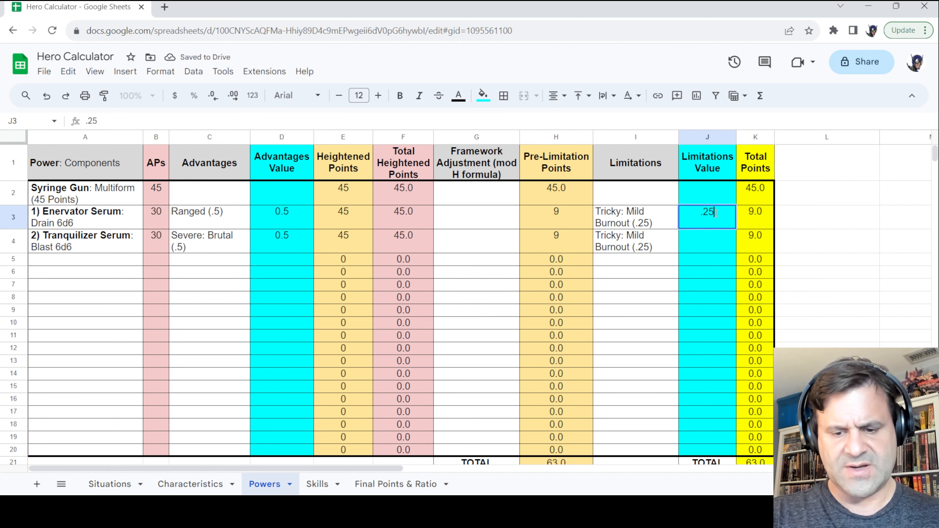
pyautogui.press('Return')
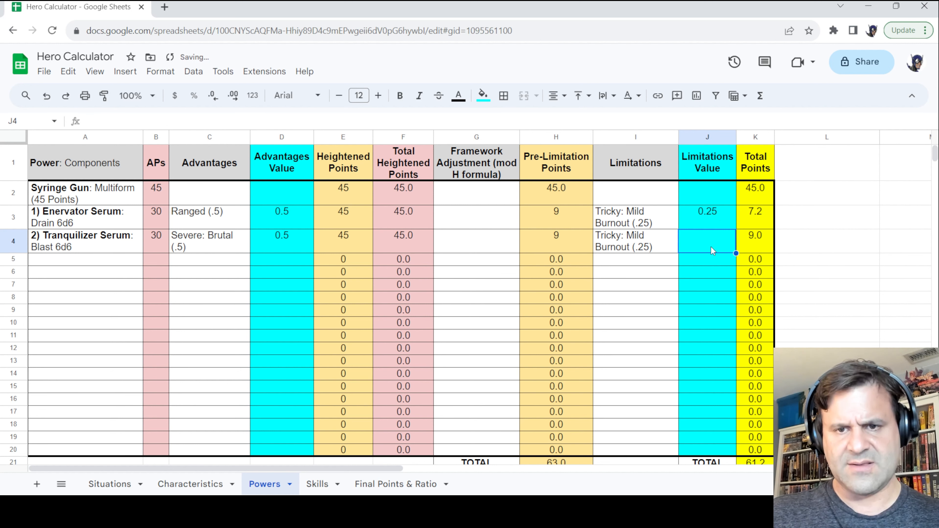
pyautogui.write('.25')
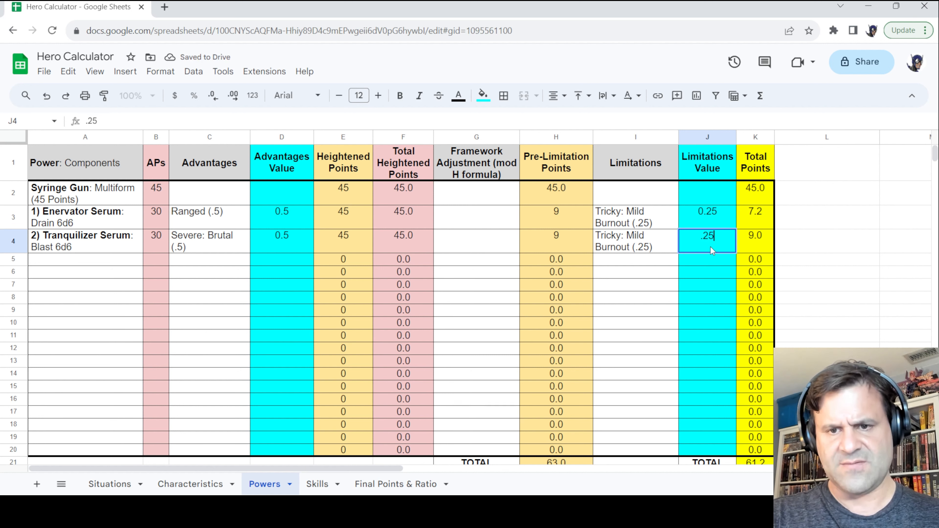
pyautogui.press('Return')
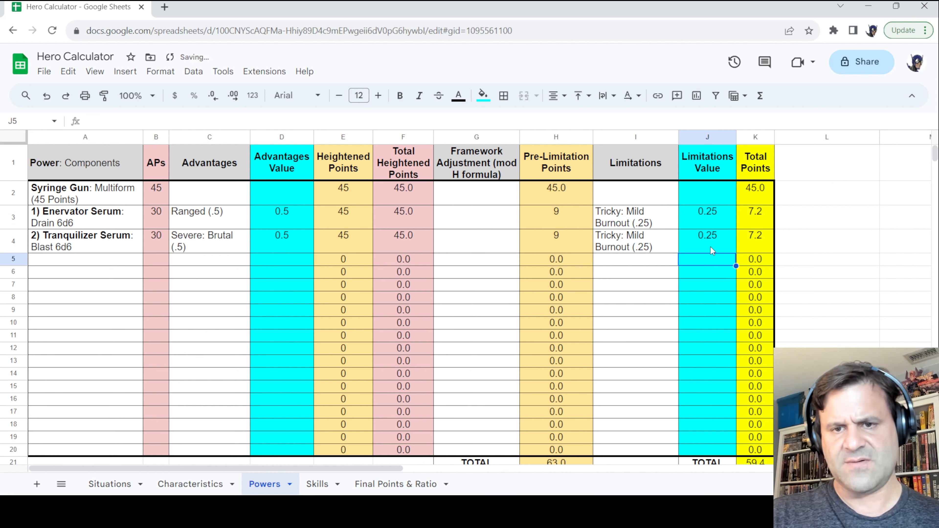
pyautogui.click(761, 214)
pyautogui.click(758, 243)
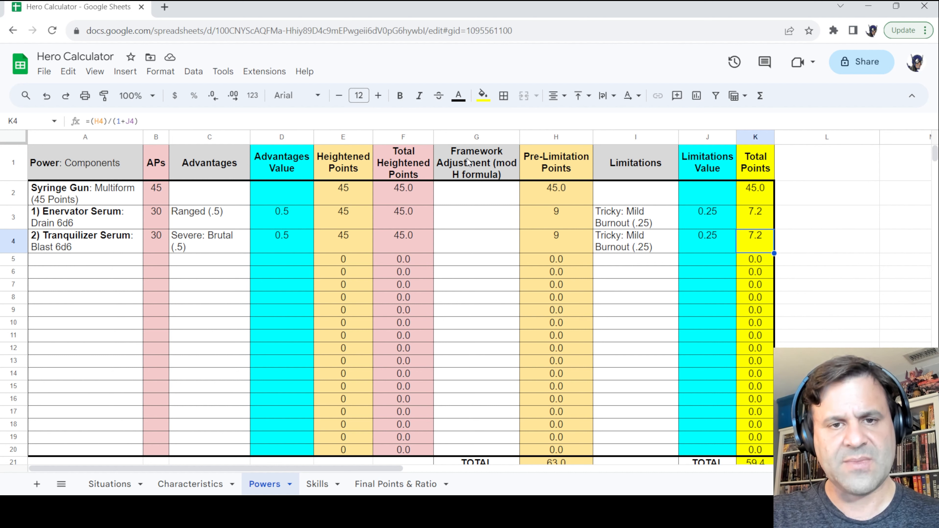
pyautogui.click(460, 137)
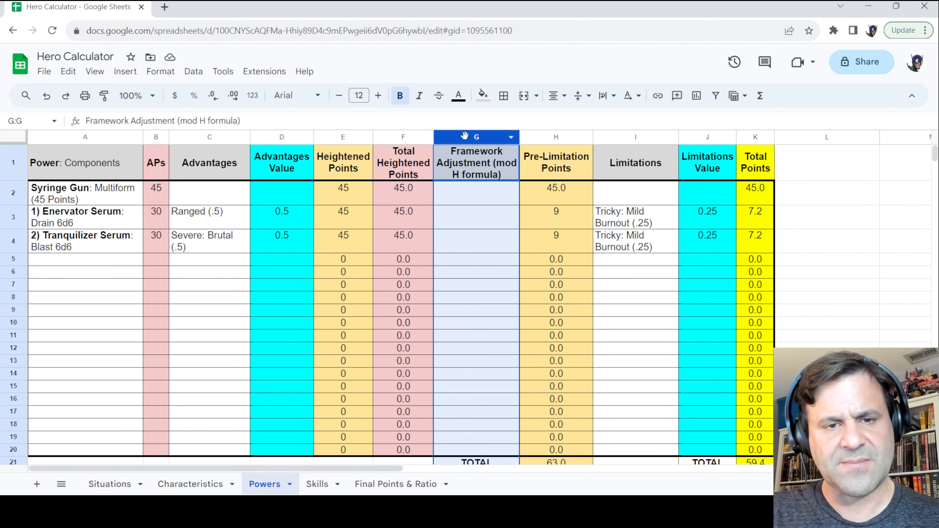
pyautogui.click(455, 192)
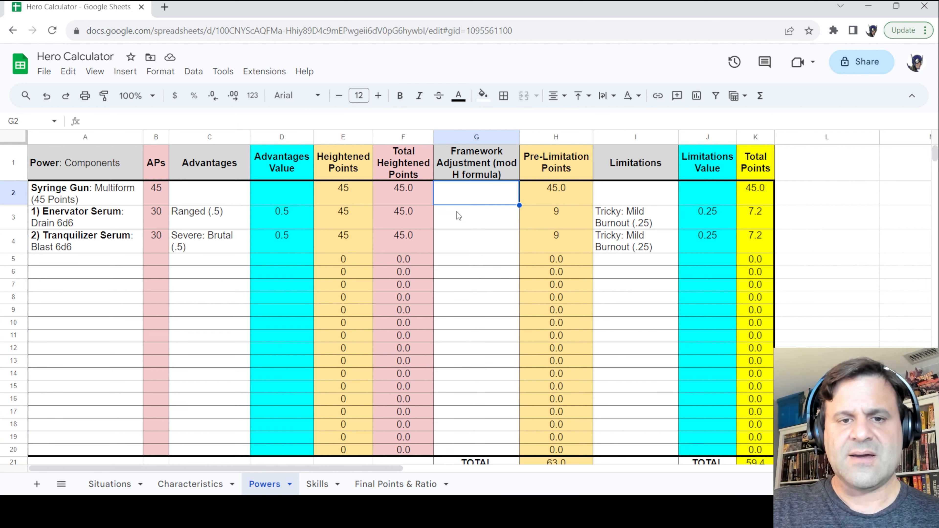
pyautogui.click(463, 211)
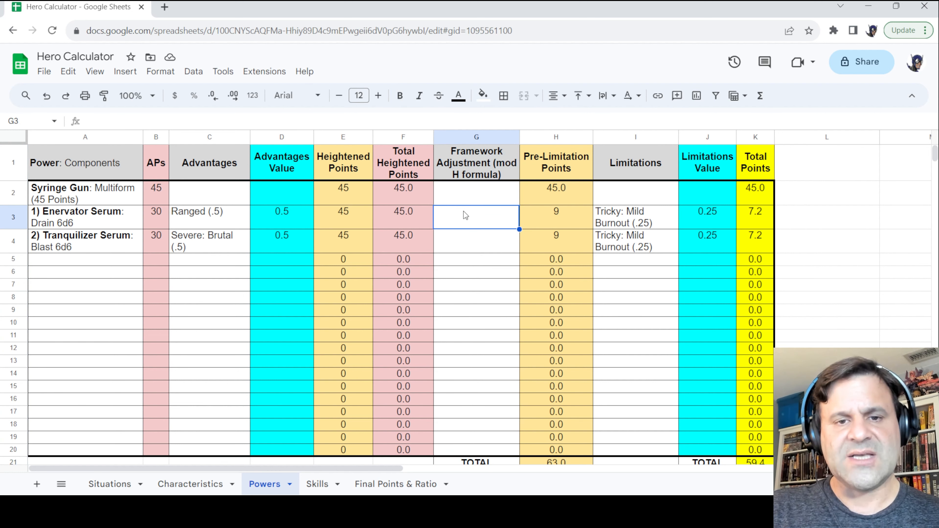
pyautogui.click(462, 136)
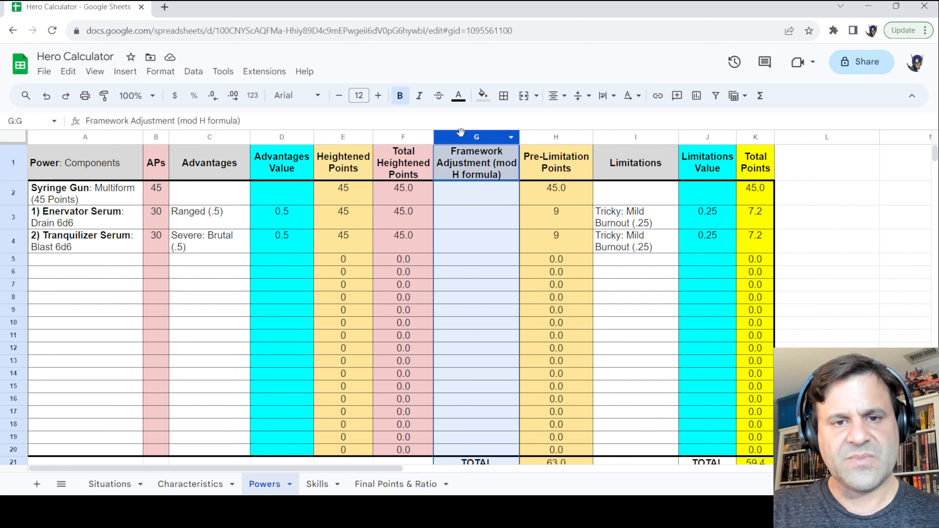
pyautogui.click(456, 196)
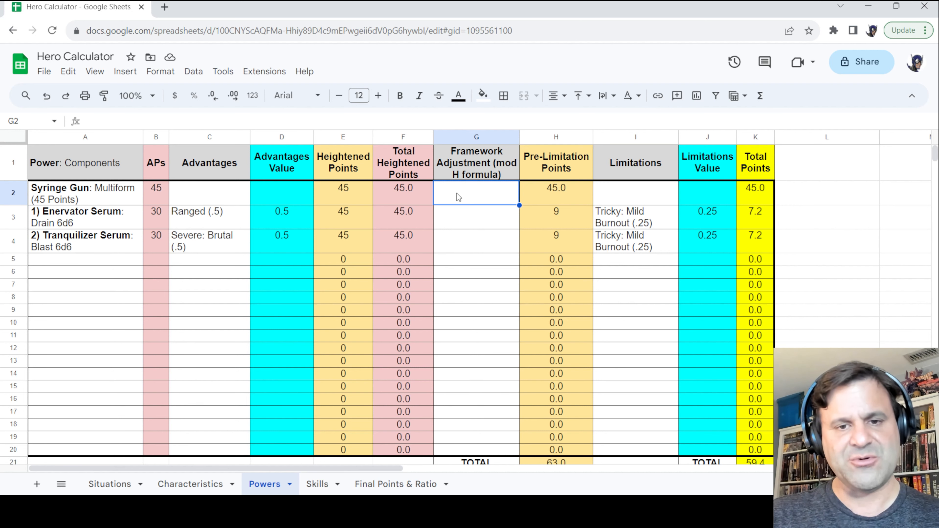
# Enter the note "Divide by 5" as the Framework Adjustment of both serum powers in G3 and G4
pyautogui.click(458, 214)
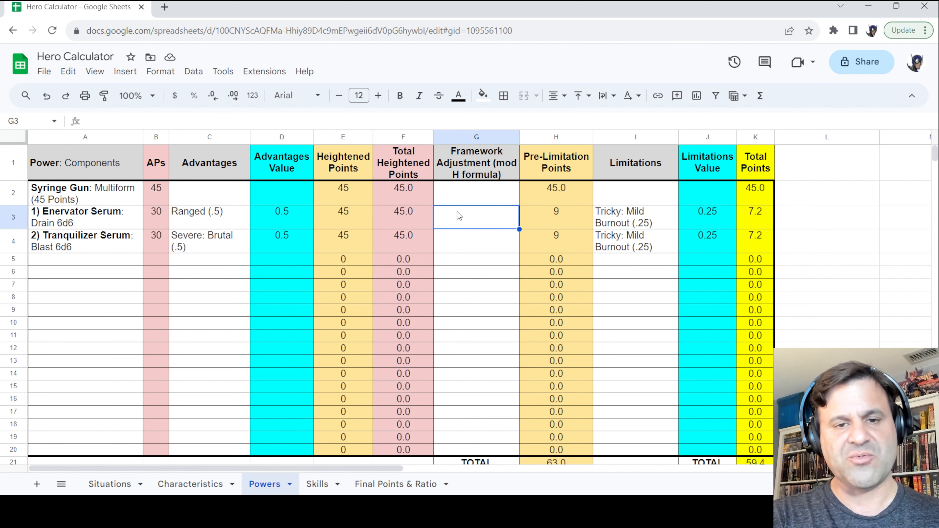
pyautogui.write('Divide by 5')
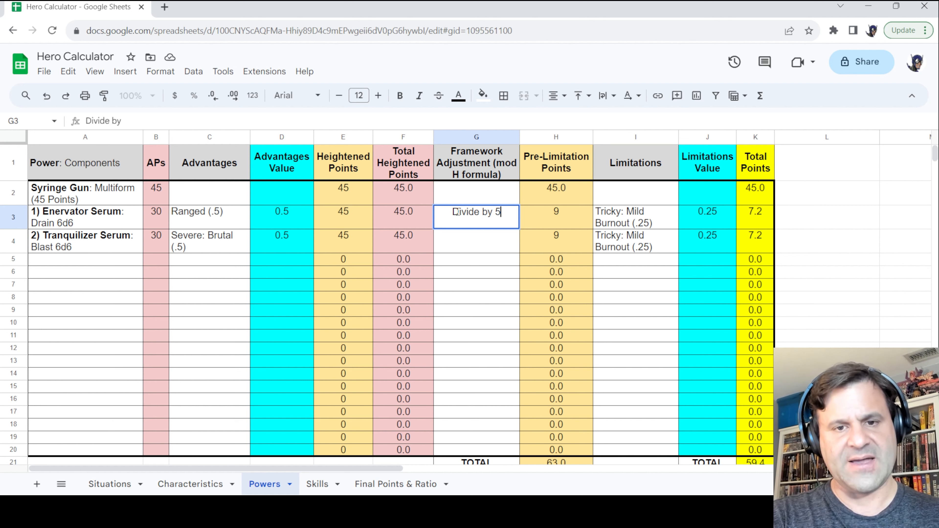
pyautogui.press('Return')
pyautogui.write('Divide by')
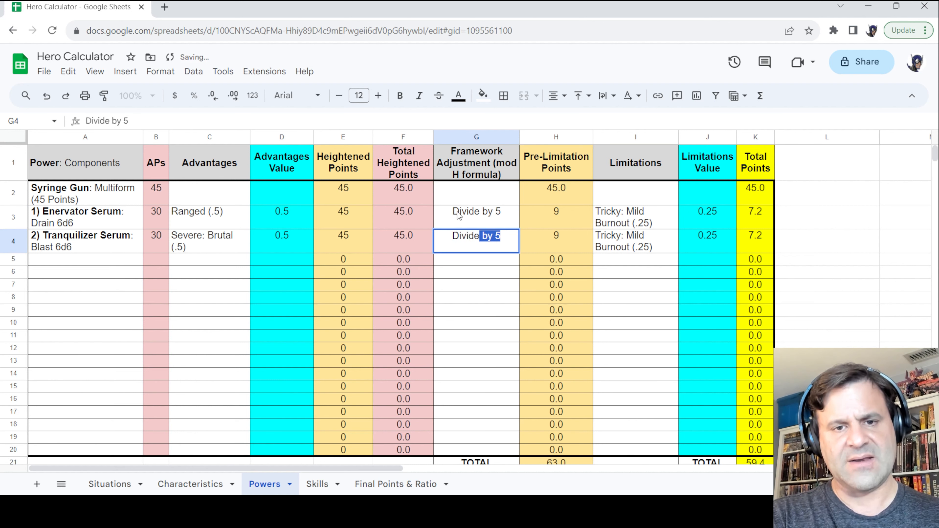
pyautogui.press('Return')
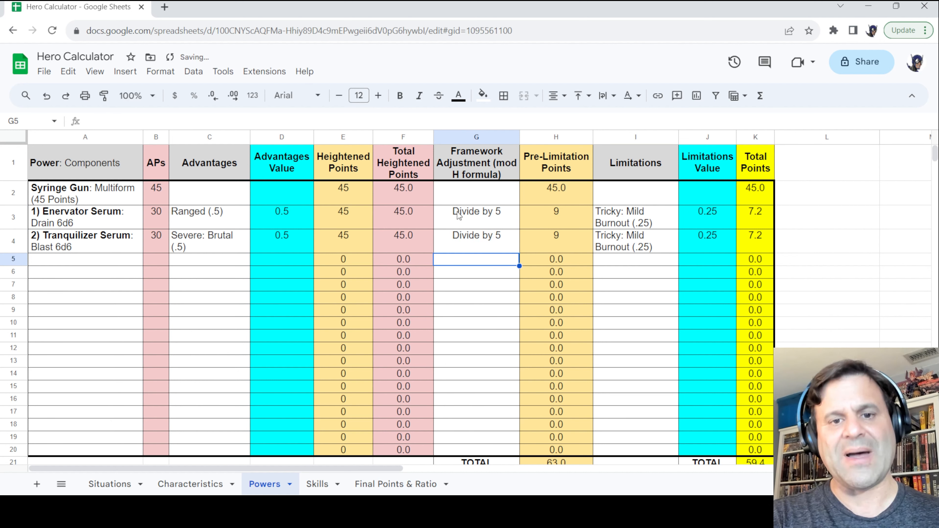
# Clear the "Divide by 5" notes from the Framework Adjustment cells G3 and G4
pyautogui.click(477, 218)
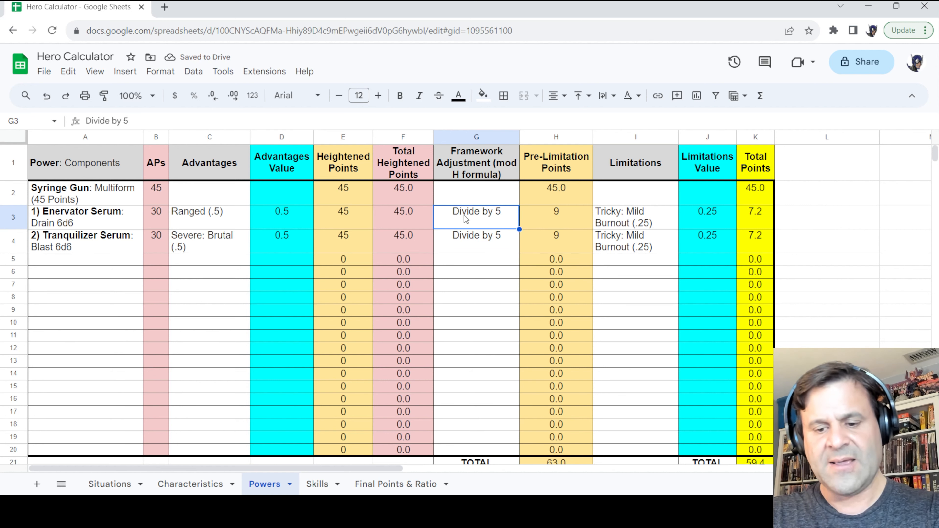
pyautogui.press('Delete')
pyautogui.click(468, 240)
pyautogui.press('Delete')
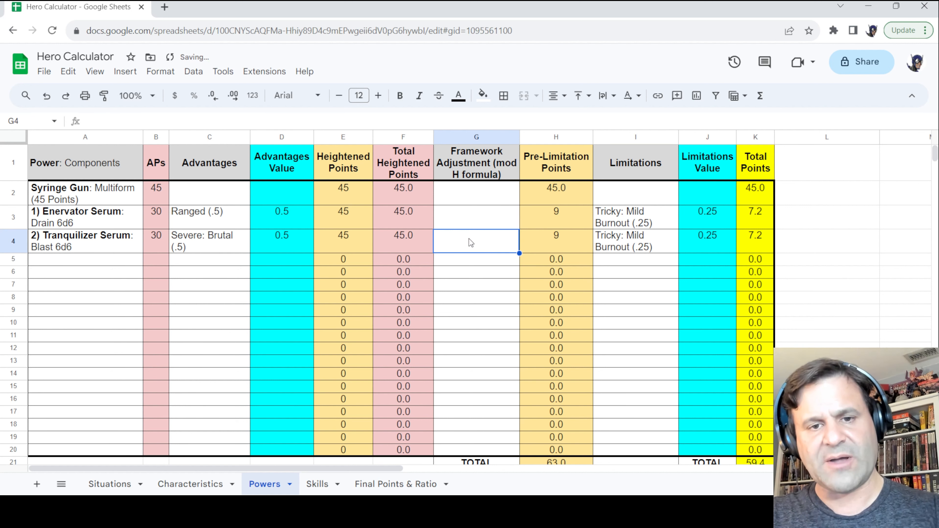
pyautogui.click(461, 214)
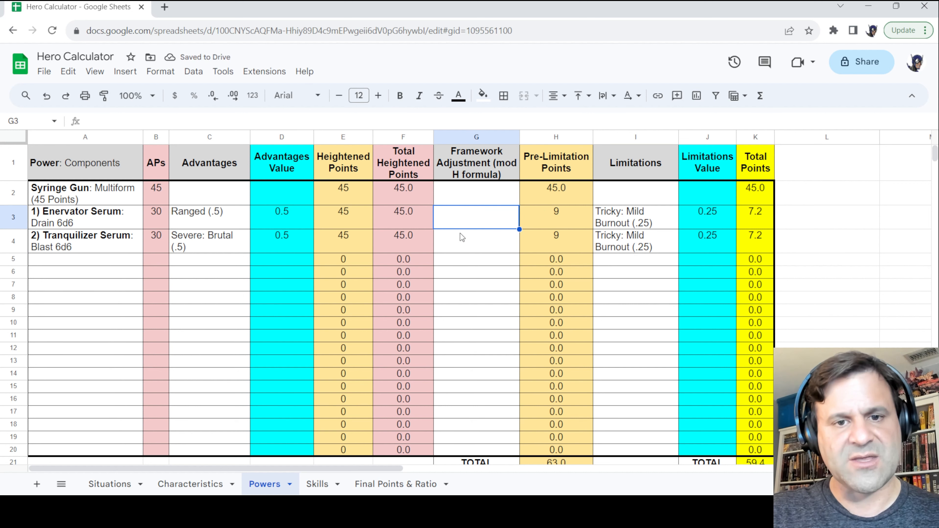
pyautogui.click(465, 244)
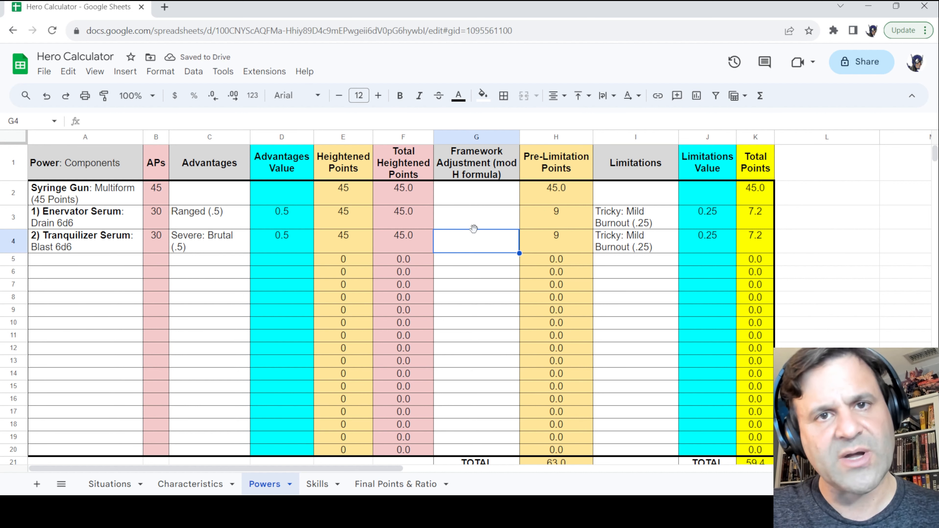
pyautogui.click(461, 217)
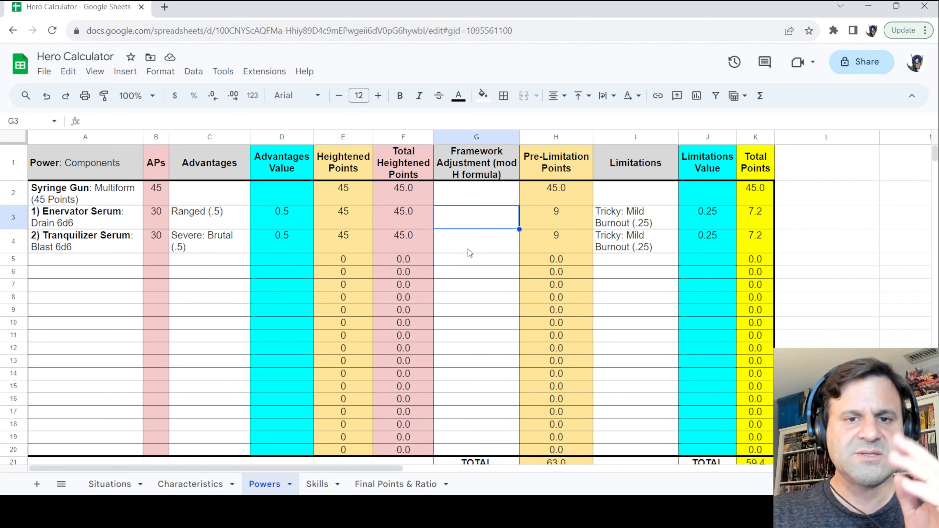
pyautogui.click(471, 138)
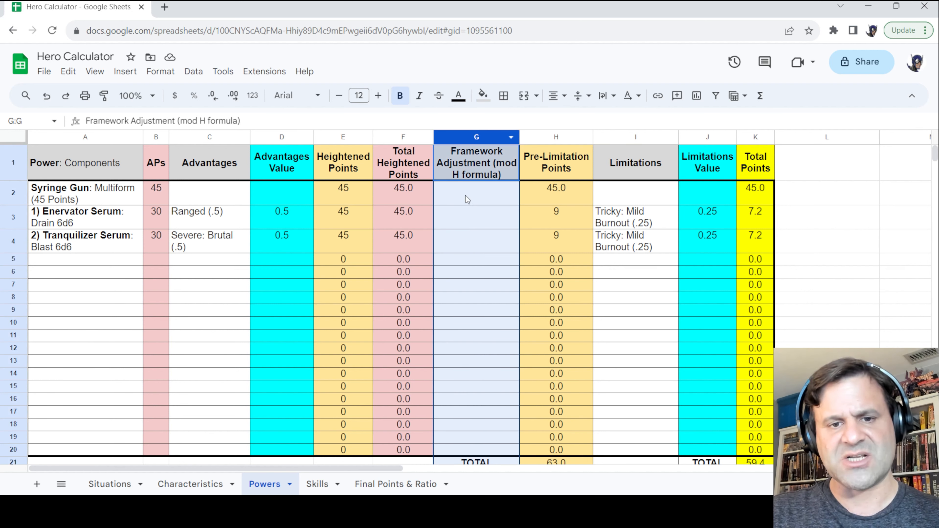
pyautogui.click(455, 235)
pyautogui.click(452, 219)
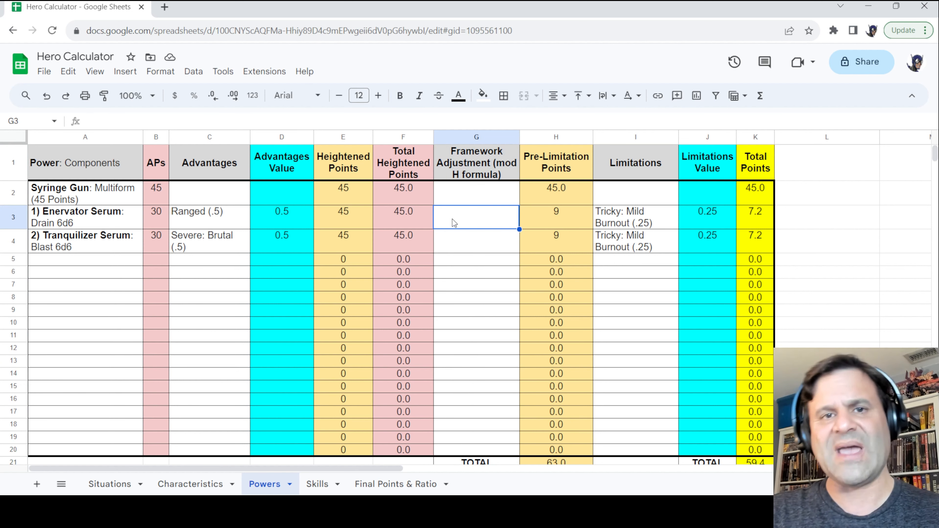
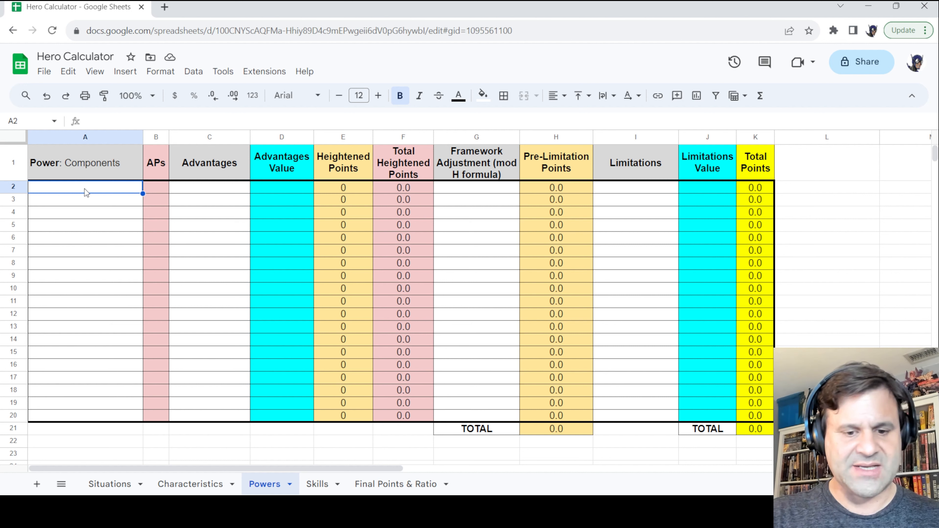
# Enter the bold power name "Weird Science:" in A2 and remove the bold formatting from its colon
pyautogui.write('Weird ')
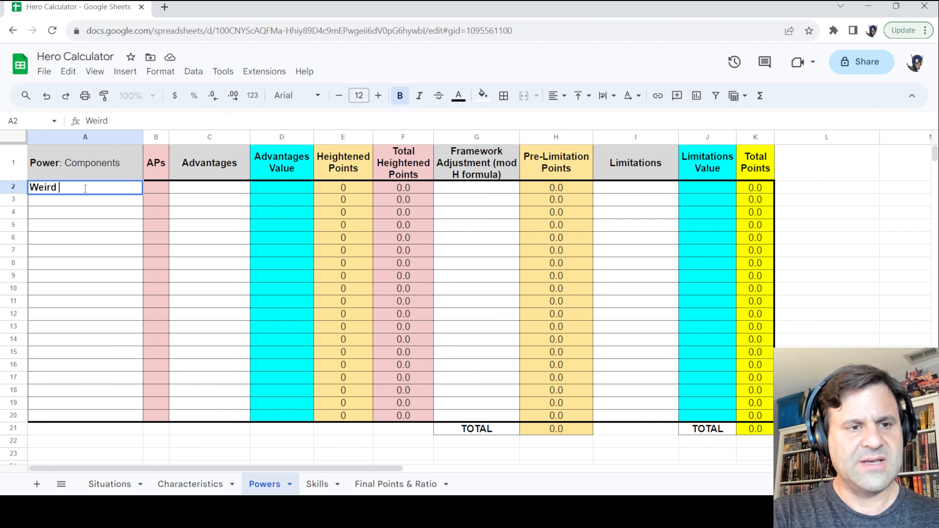
pyautogui.write('Science:')
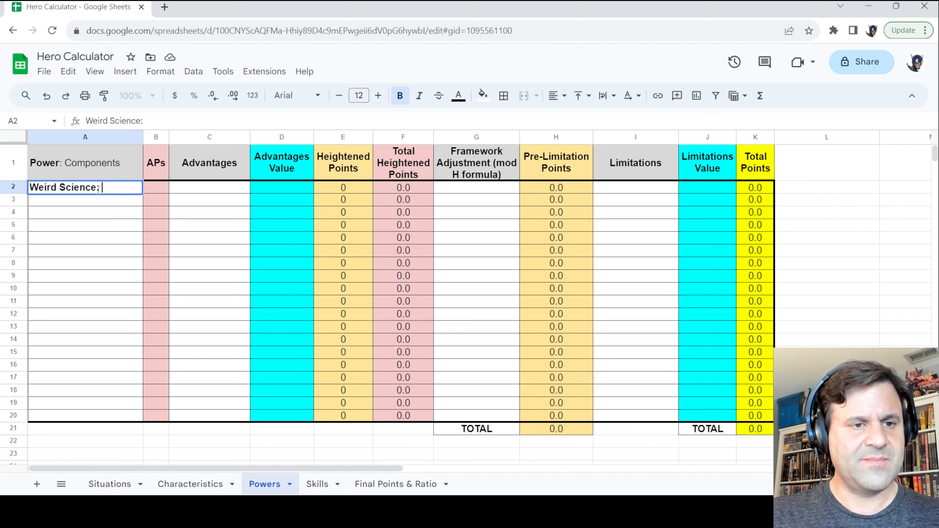
pyautogui.moveTo(97, 188); pyautogui.dragTo(105, 188)
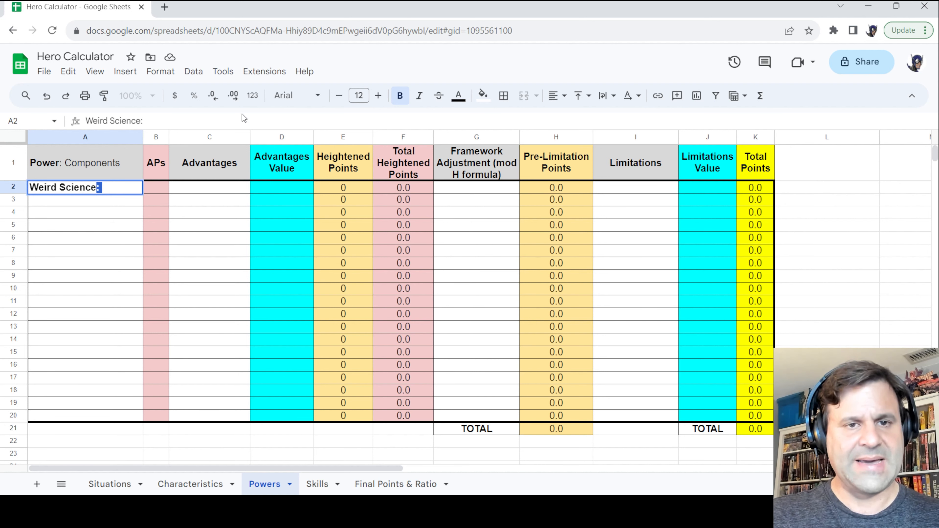
pyautogui.click(400, 96)
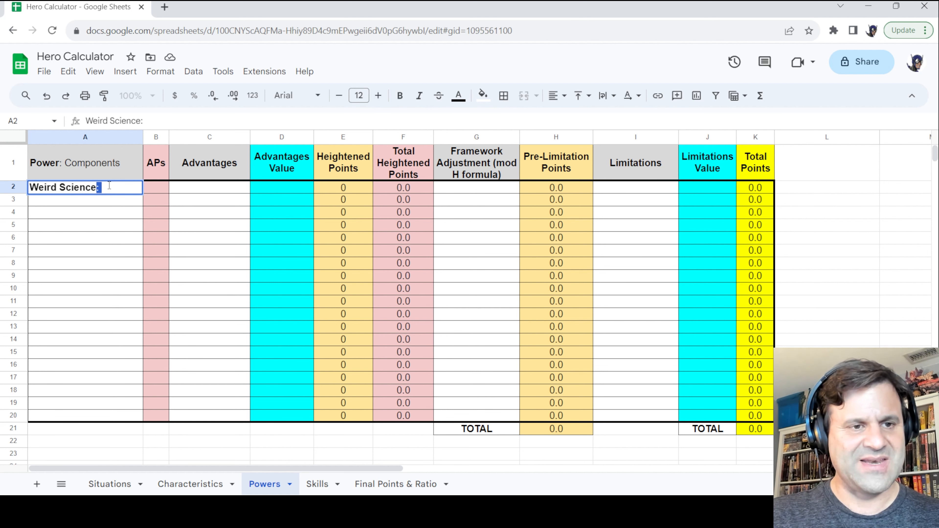
pyautogui.click(139, 186)
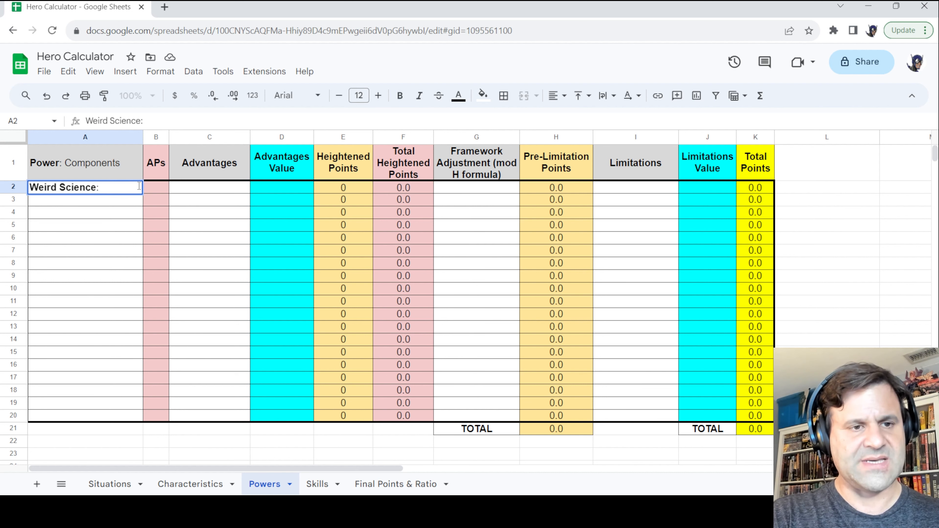
# Complete the Weird Science entry in A2 with the unbolded component text "Variable Power Pool (30 Points)"
pyautogui.write('Varia')
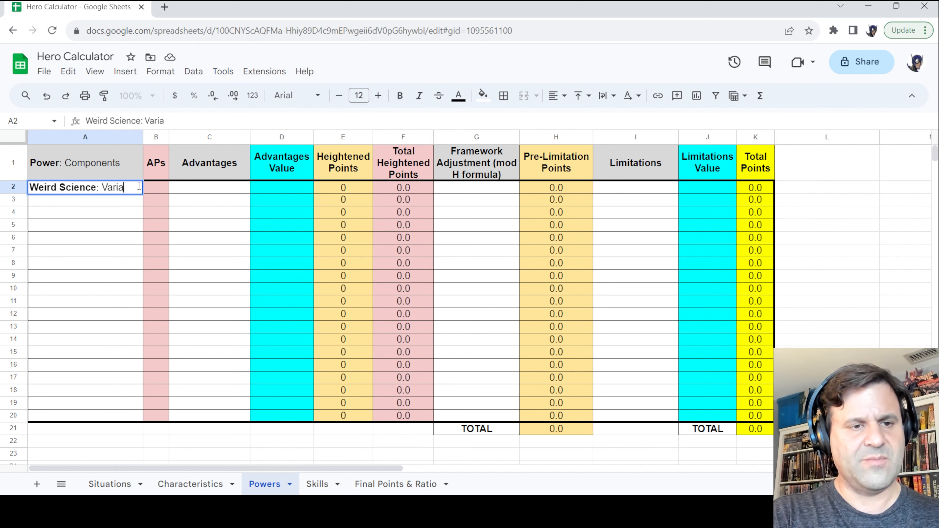
pyautogui.write('ble Power')
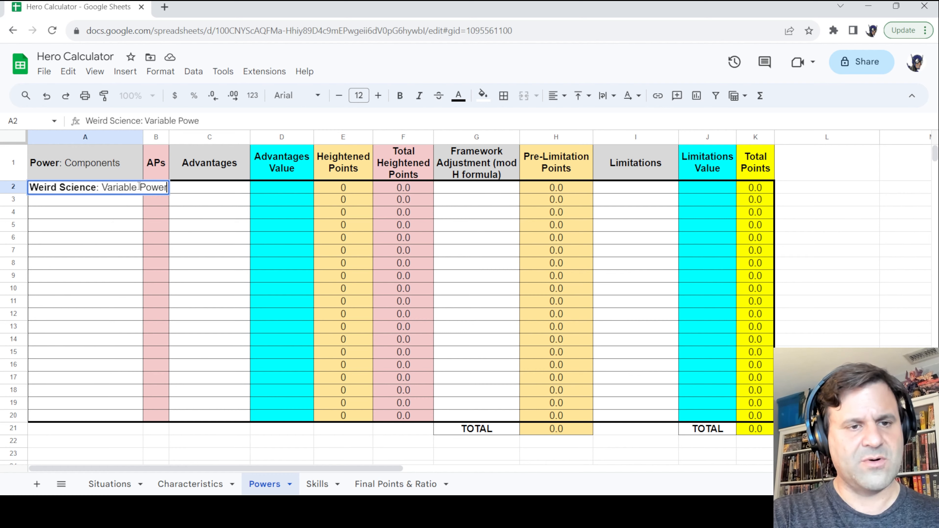
pyautogui.write(' Pool')
pyautogui.hotkey('alt', 'Return')
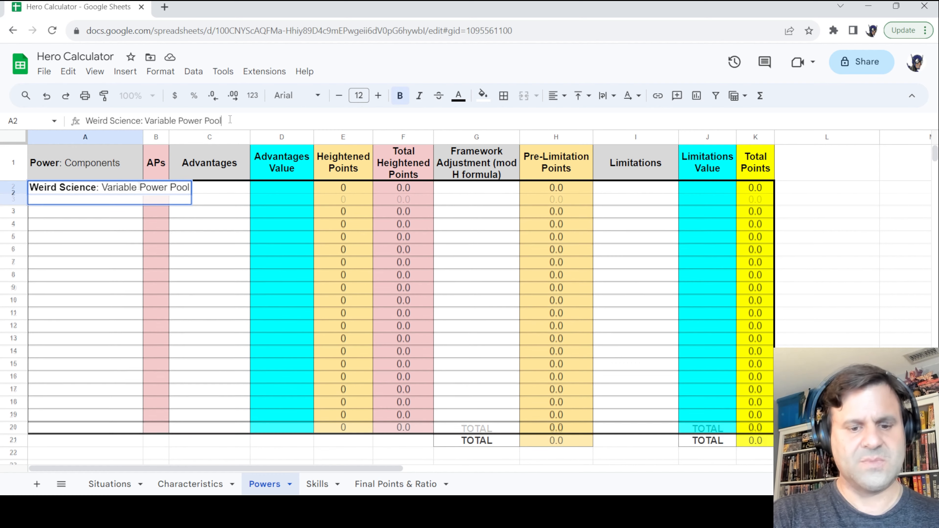
pyautogui.write('(')
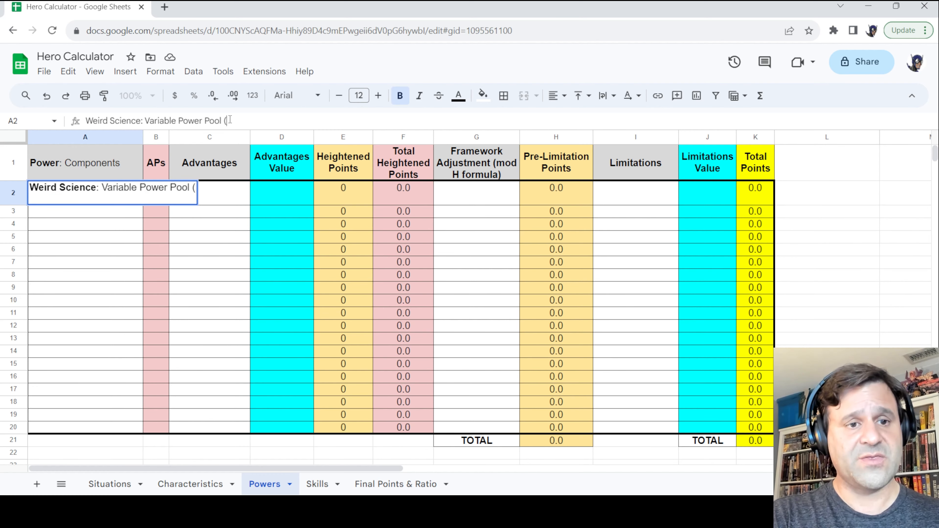
pyautogui.write('30 Points)')
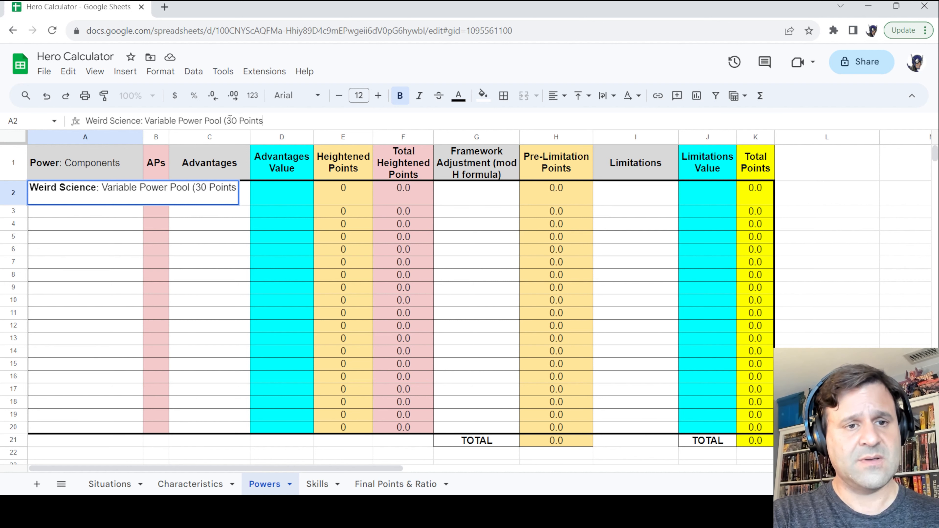
pyautogui.press('Return')
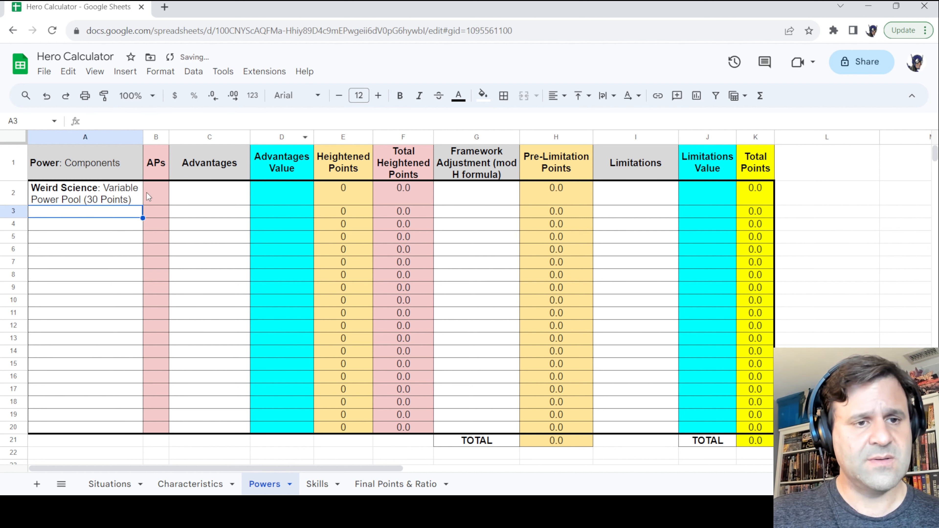
# Set both the APs in B2 and the Total Heightened Points in F2 to 30 for Weird Science
pyautogui.click(163, 193)
pyautogui.write('30')
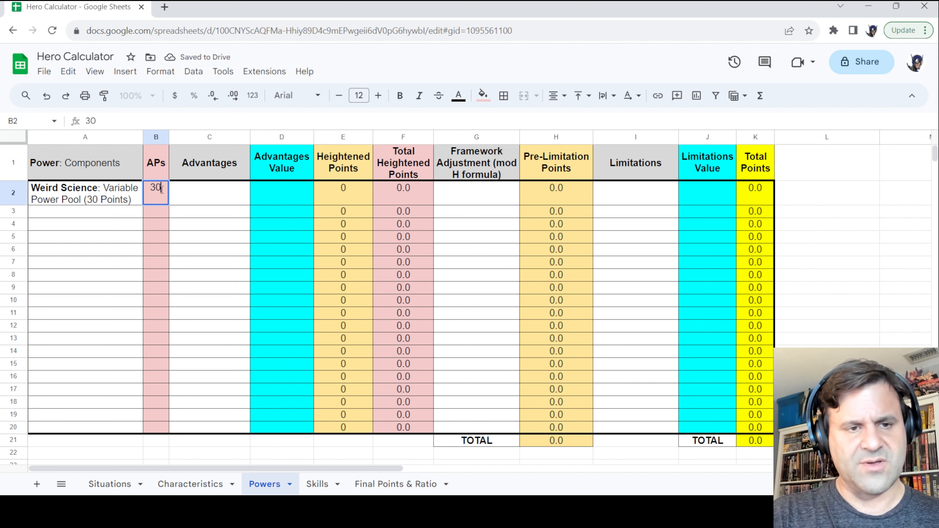
pyautogui.press('Return')
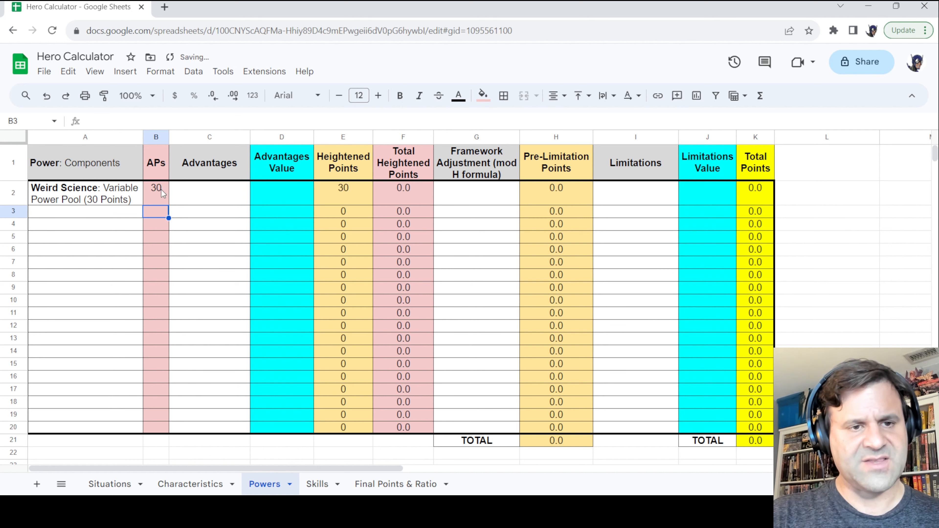
pyautogui.click(407, 191)
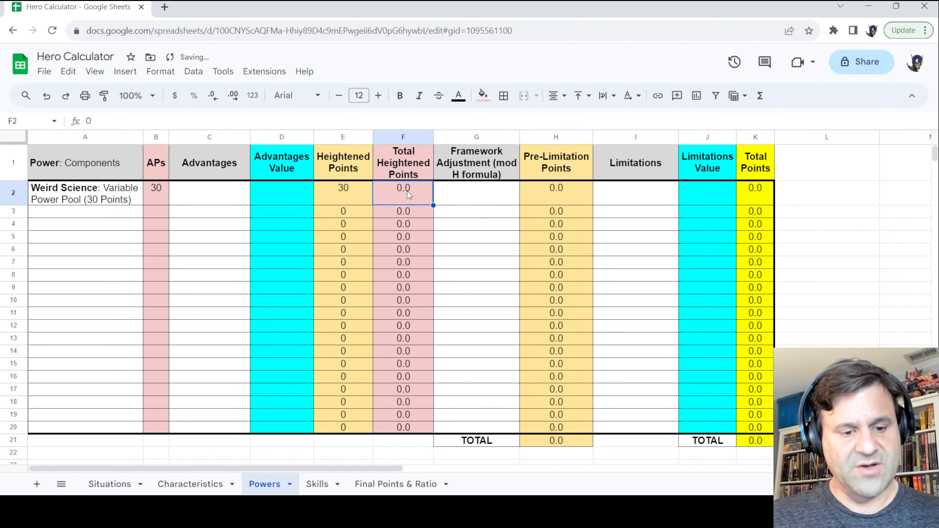
pyautogui.write('30')
pyautogui.press('Return')
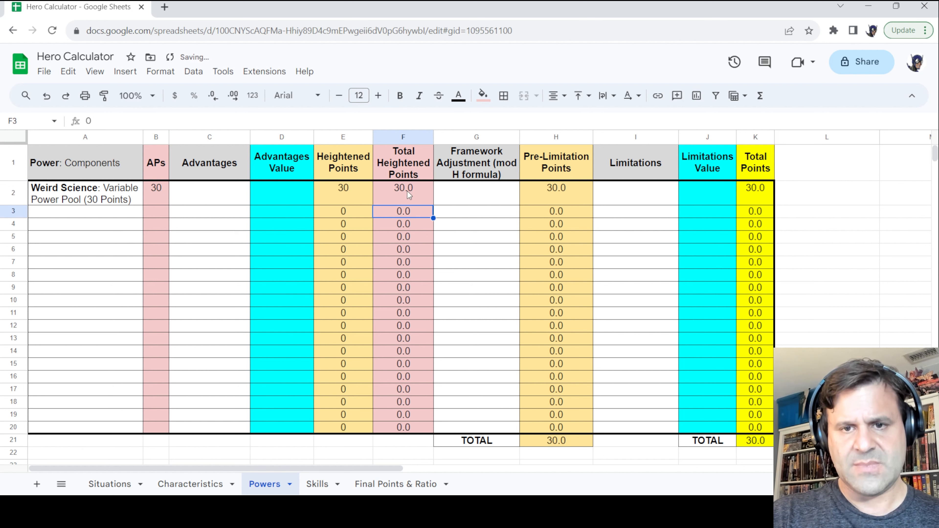
# Add a "Control" component in A3 with 15 APs in B3 and 15 Total Heightened Points in F3
pyautogui.click(82, 216)
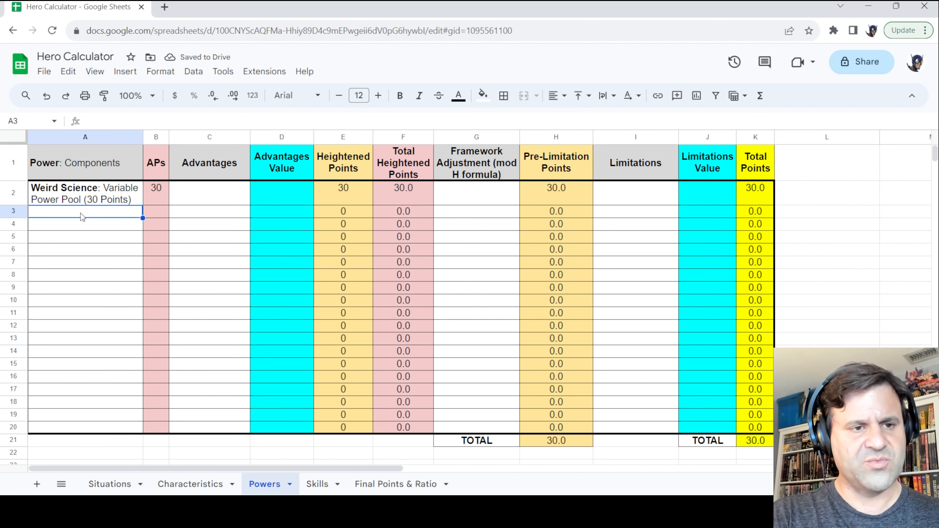
pyautogui.write('Cont')
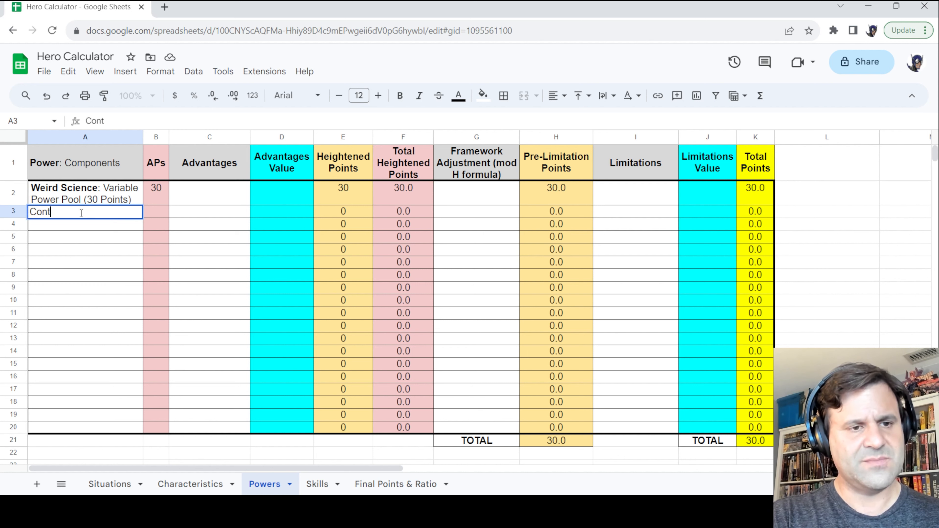
pyautogui.write('rol')
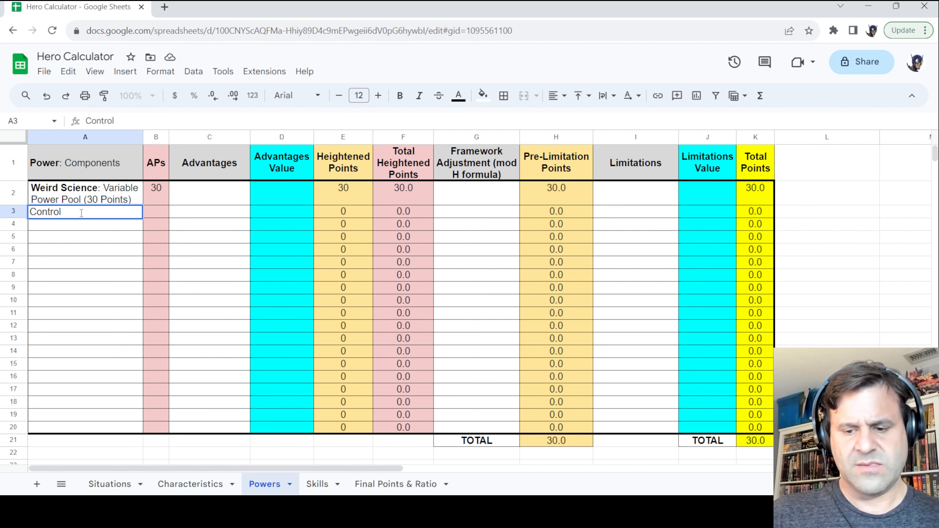
pyautogui.click(159, 212)
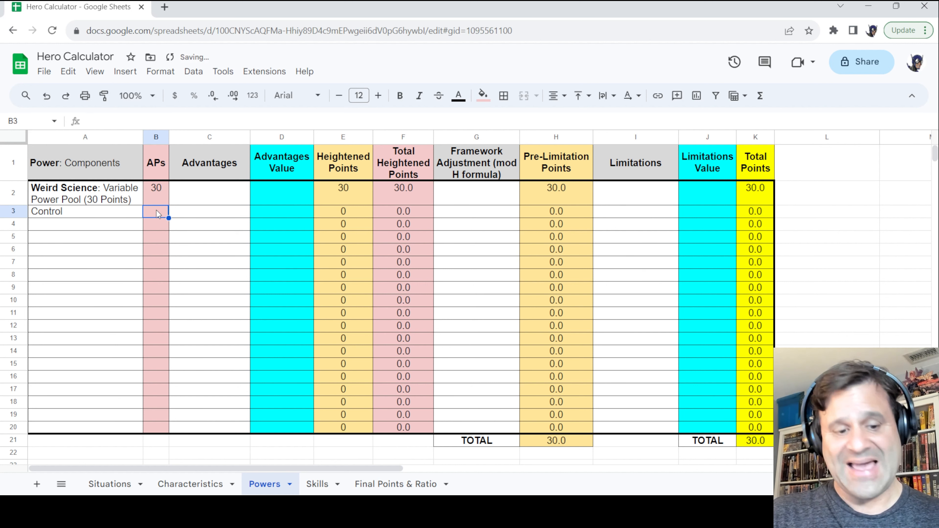
pyautogui.write('15')
pyautogui.press('Return')
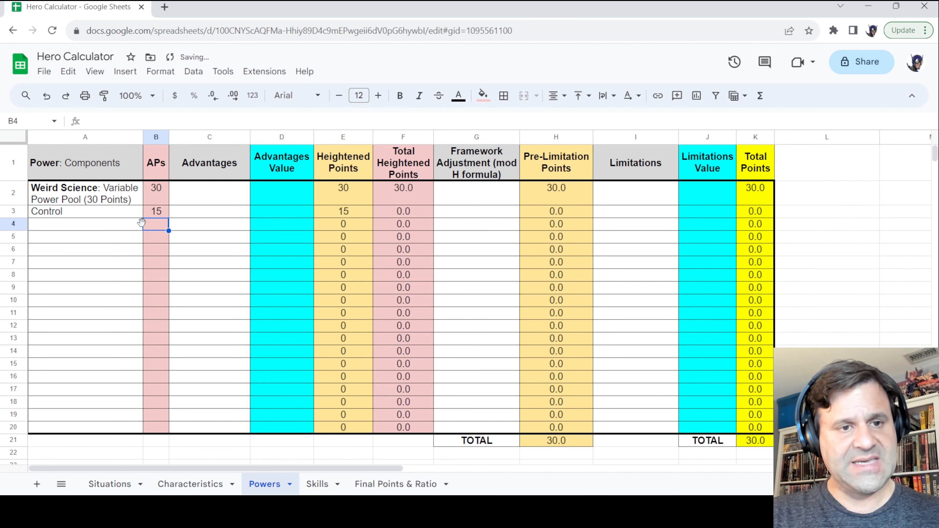
pyautogui.click(403, 212)
pyautogui.write('15')
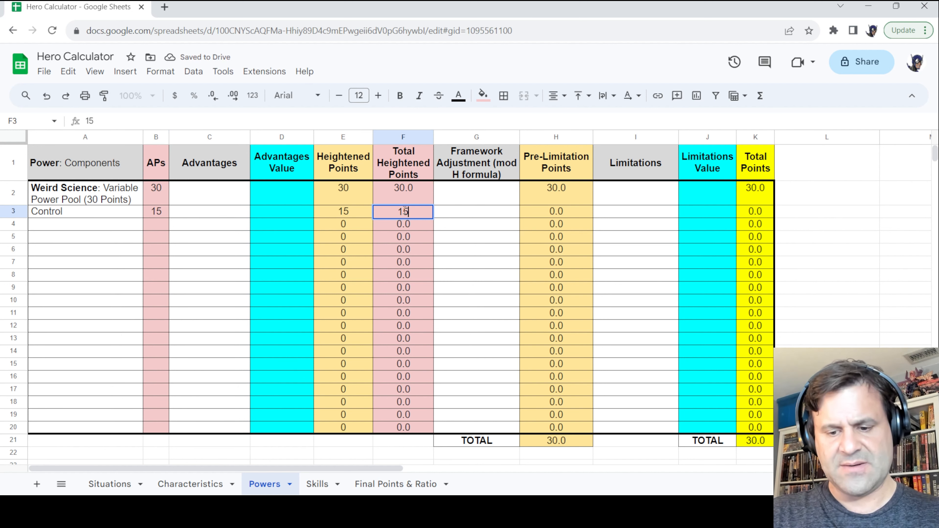
pyautogui.press('Return')
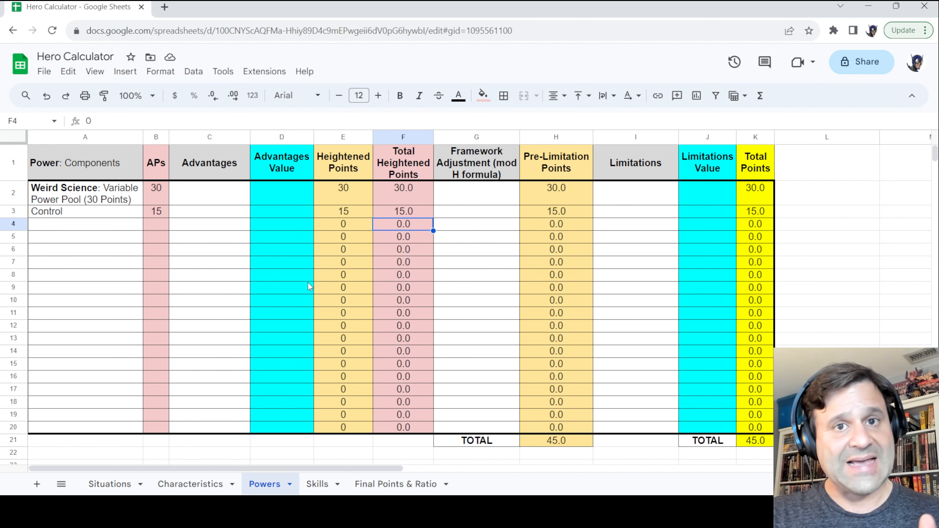
# Add the skill "Weird Science" in A4 of the Skills sheet with 5 Total Points in B4
pyautogui.click(317, 484)
pyautogui.click(52, 203)
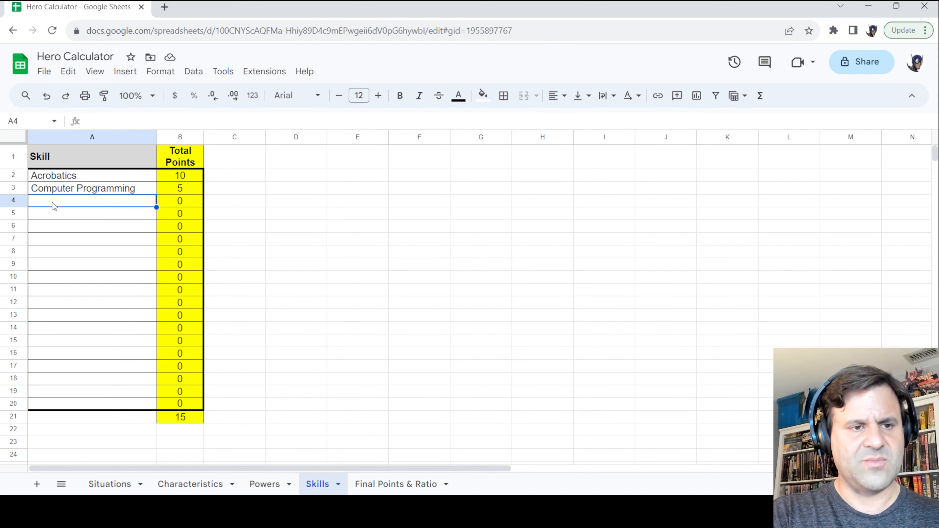
pyautogui.write('Weird Science')
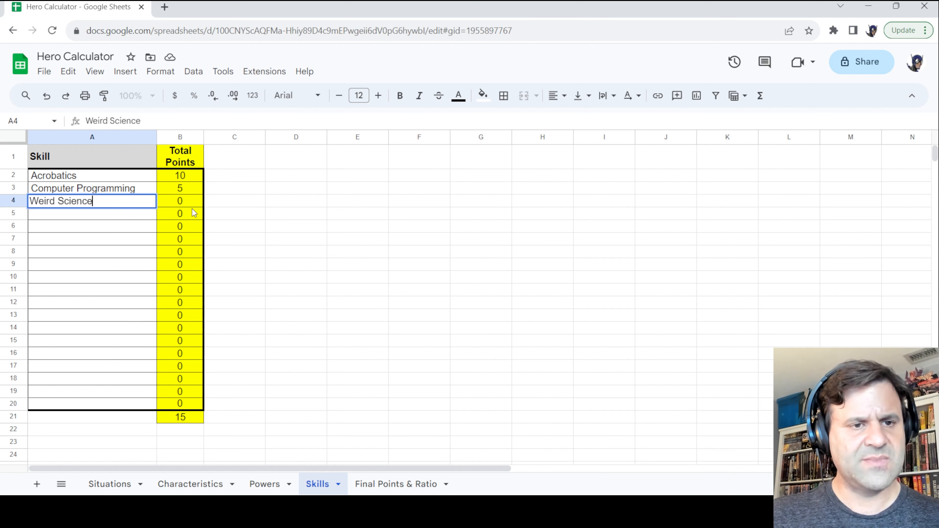
pyautogui.click(178, 206)
pyautogui.write('5')
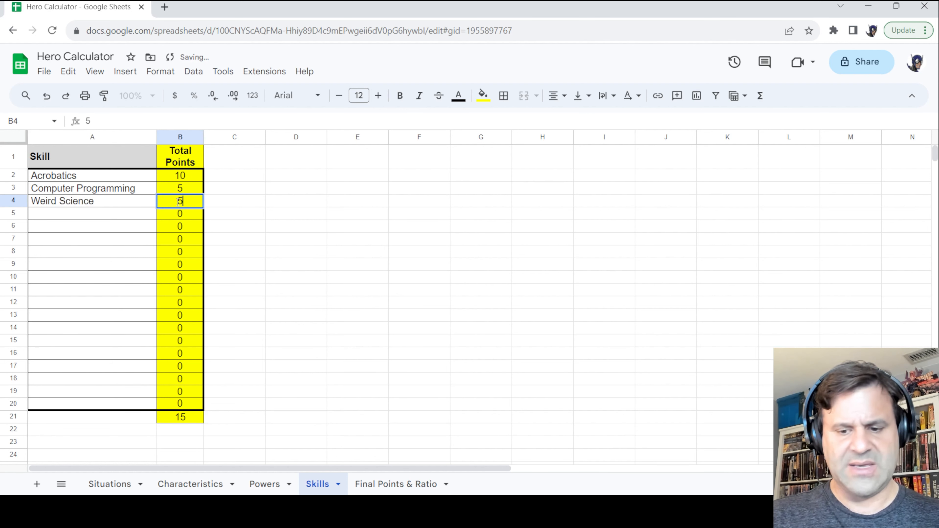
pyautogui.press('Return')
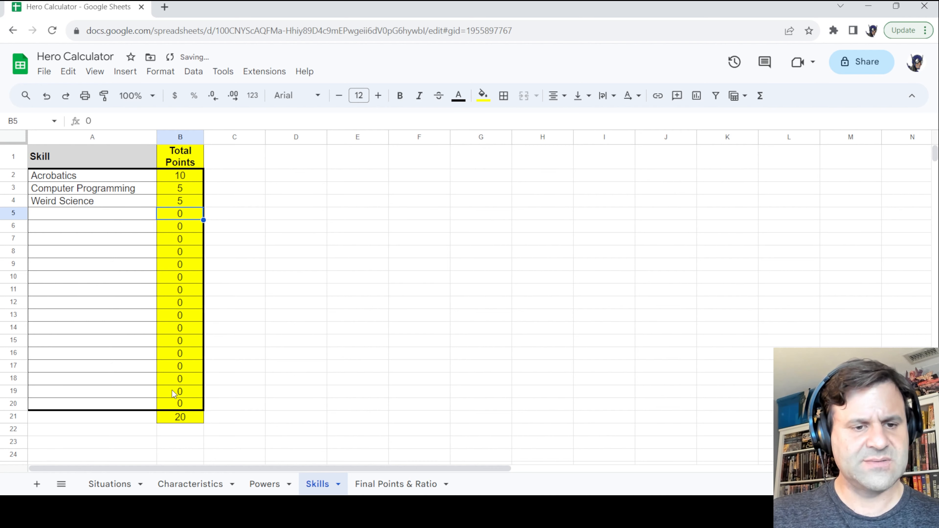
# Review the Powers sheet, and check the category points, TOTAL and RATIO on the Final Points & Ratio sheet
pyautogui.click(252, 487)
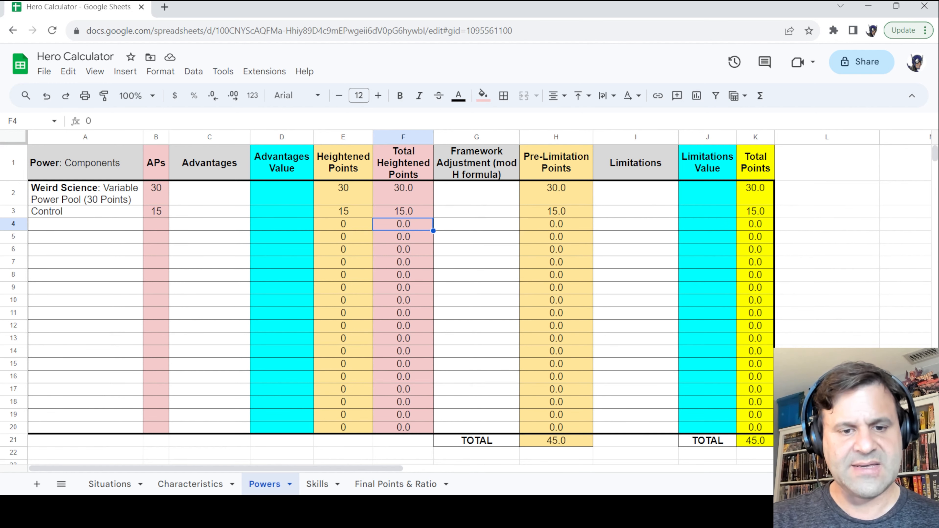
pyautogui.click(383, 491)
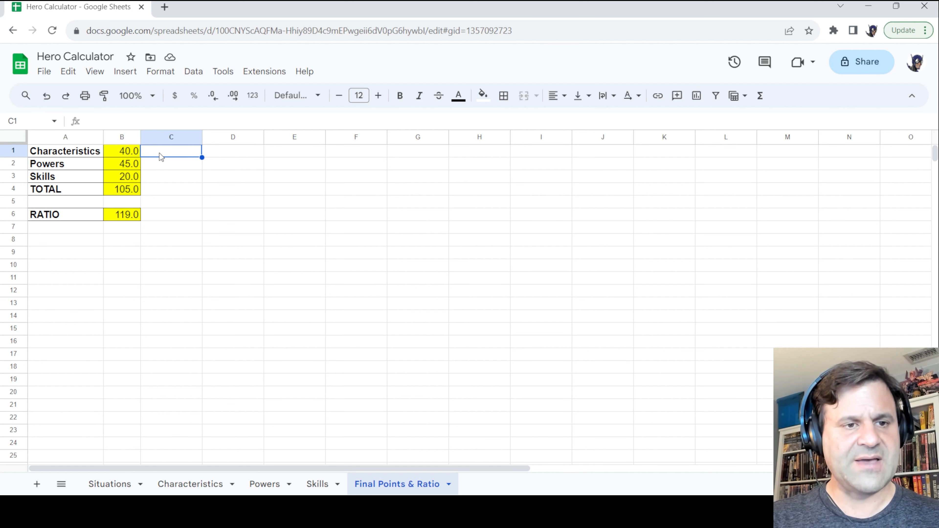
pyautogui.click(155, 165)
pyautogui.click(151, 177)
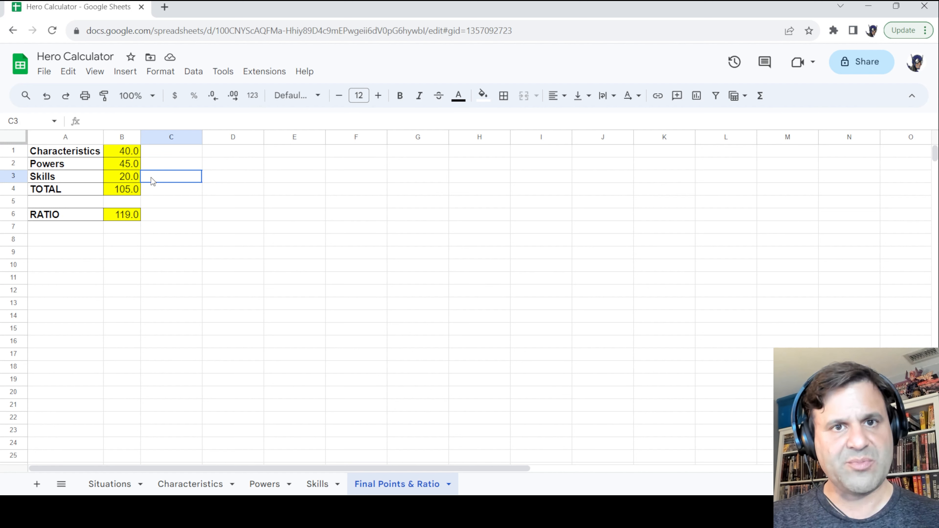
pyautogui.click(151, 195)
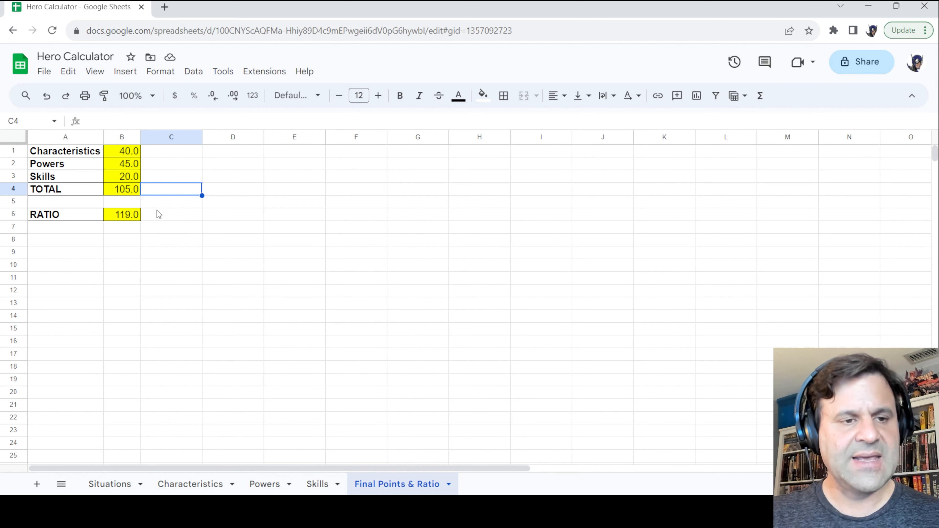
pyautogui.click(155, 219)
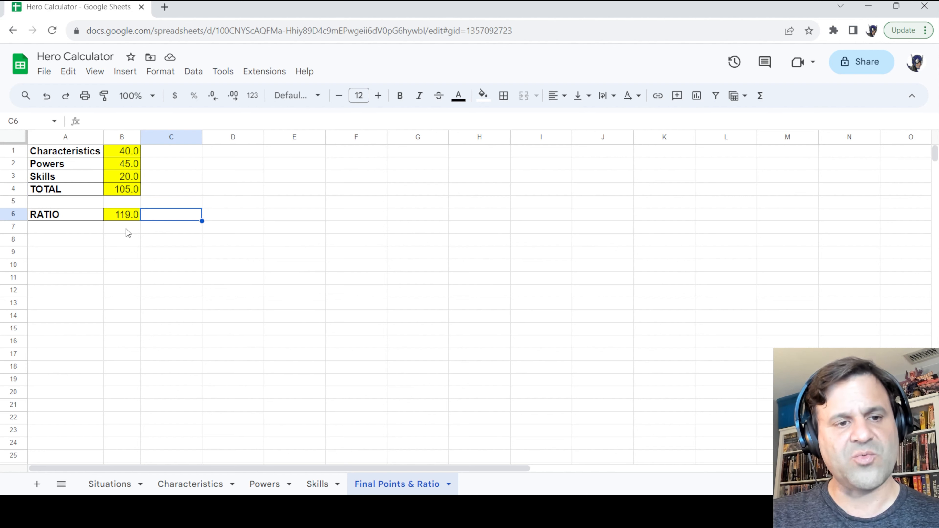
pyautogui.click(126, 229)
pyautogui.click(152, 213)
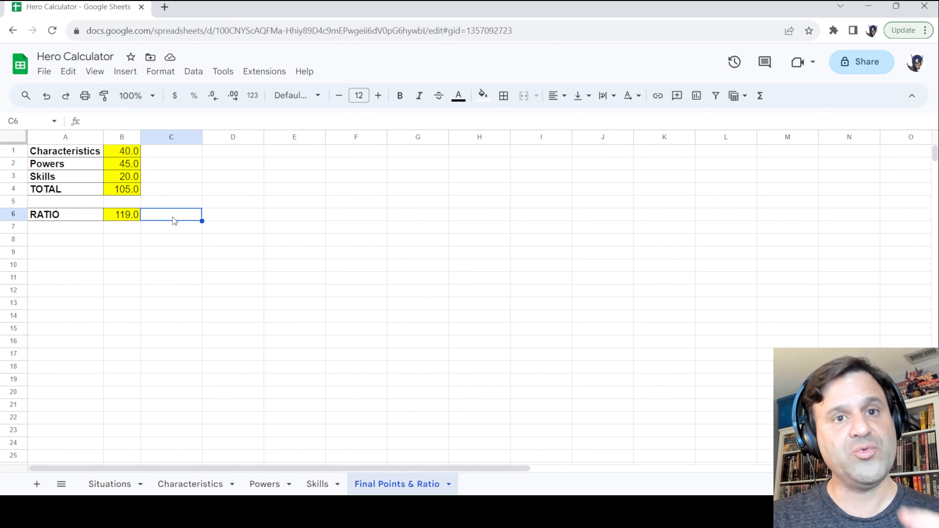
pyautogui.click(157, 231)
pyautogui.click(157, 218)
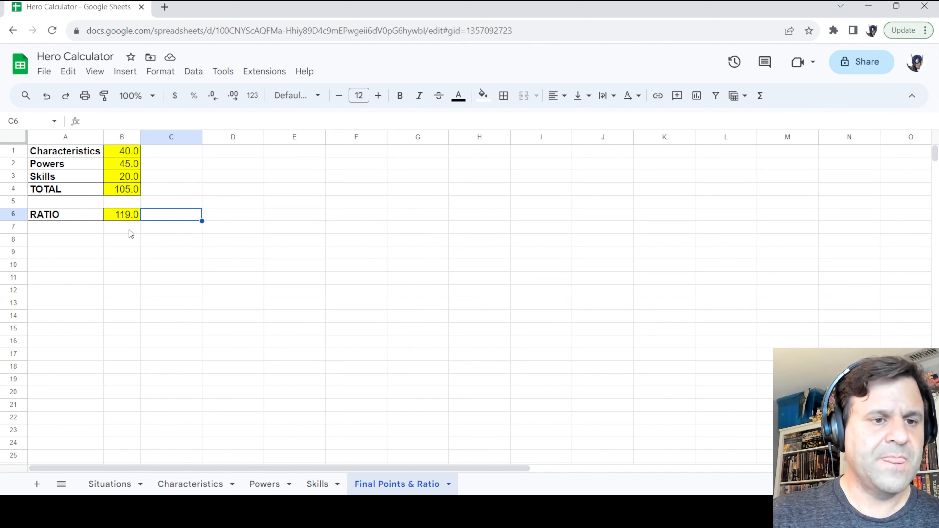
pyautogui.click(130, 233)
pyautogui.click(166, 218)
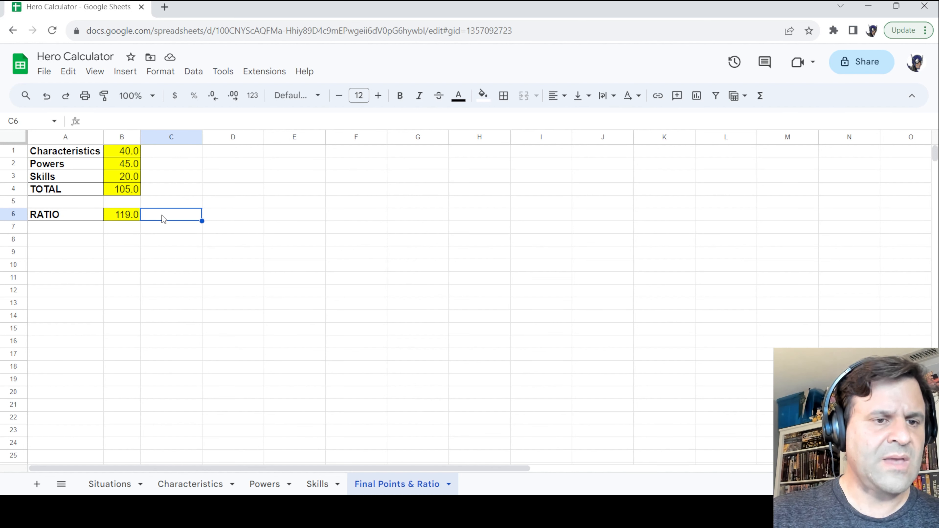
pyautogui.click(117, 231)
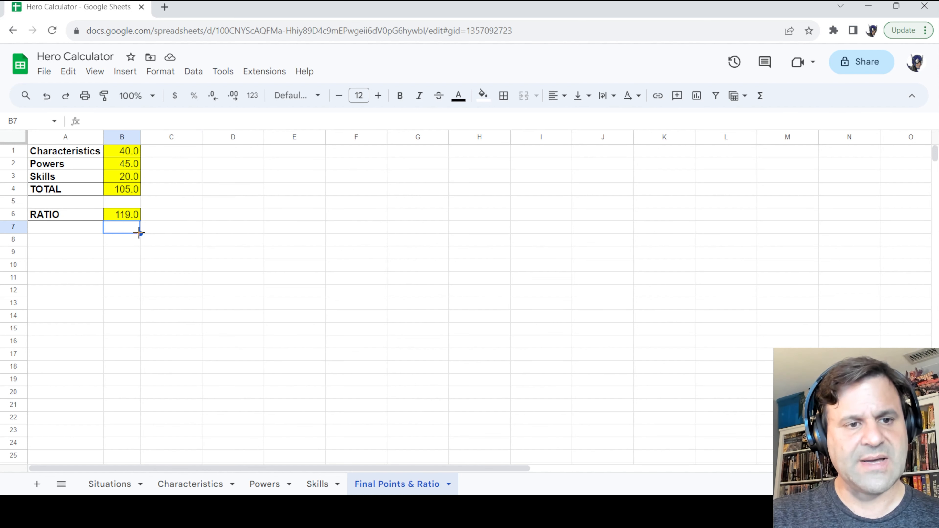
pyautogui.click(161, 216)
pyautogui.click(115, 231)
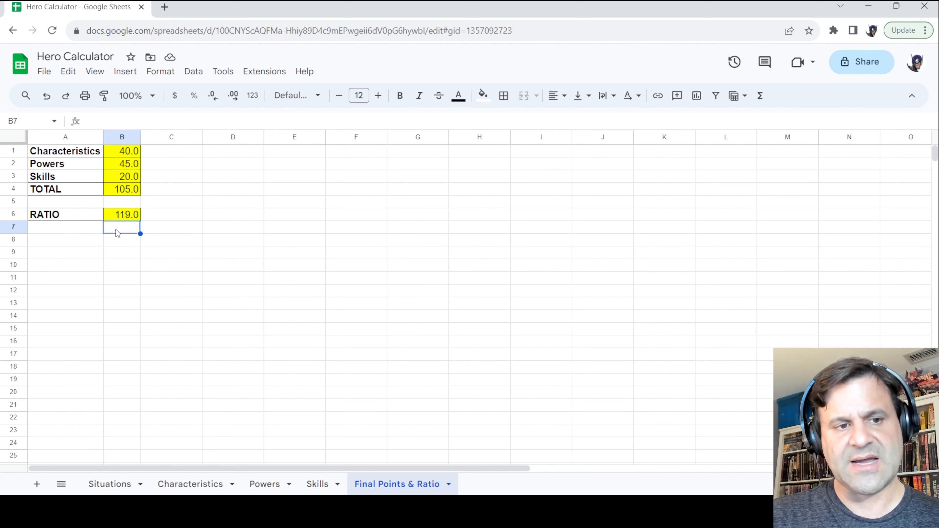
pyautogui.click(164, 215)
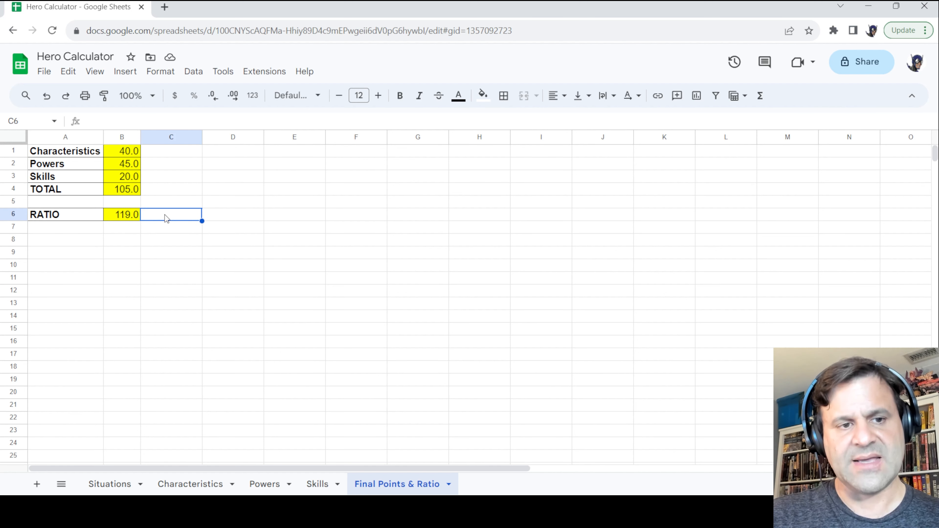
pyautogui.click(133, 232)
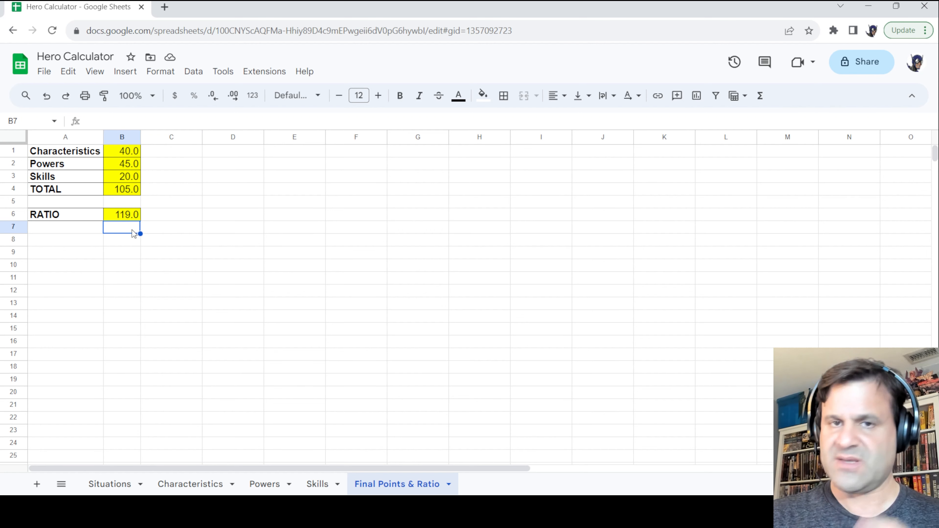
pyautogui.click(166, 217)
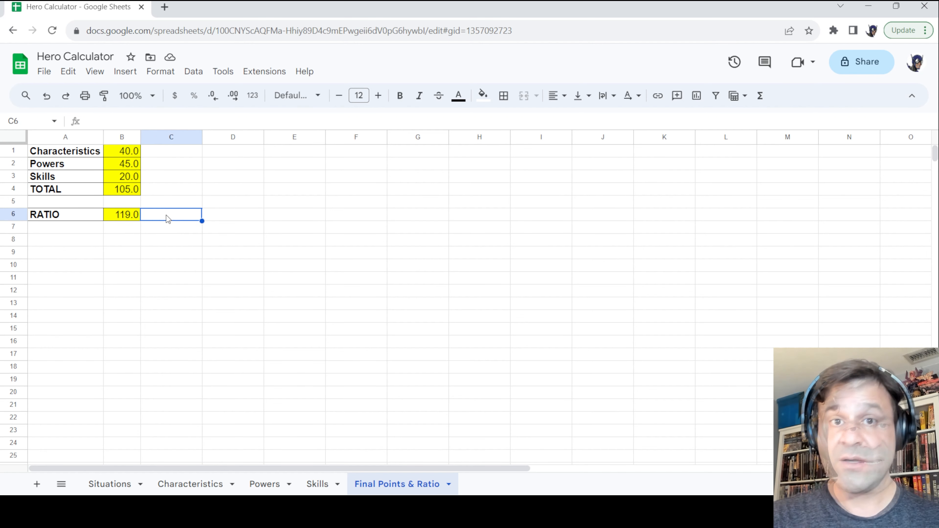